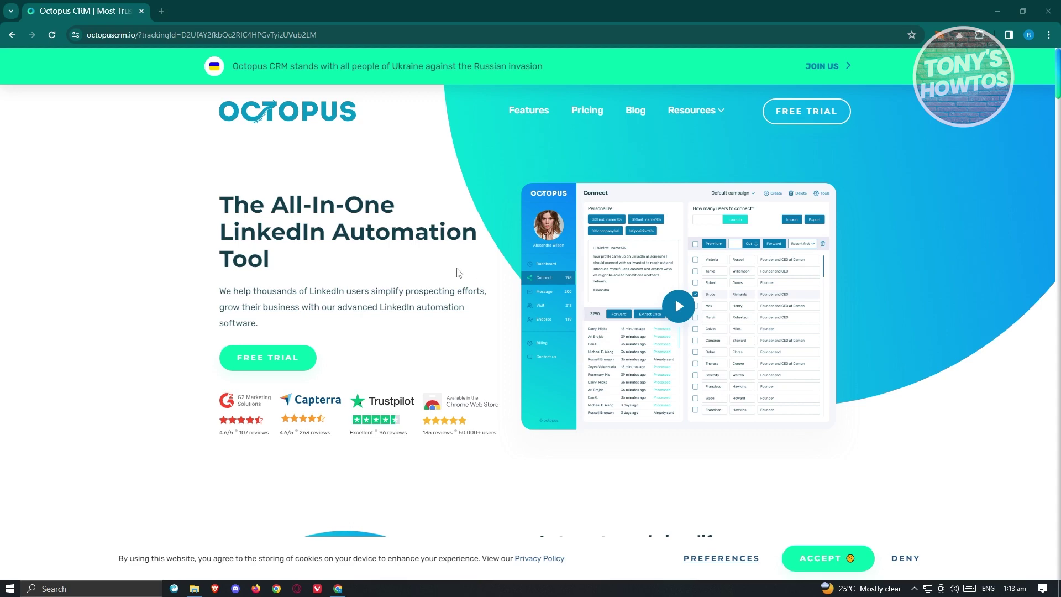
Step: Scroll through the Starter, Pro, Advanced and Unlimited plans on Pricing, then start the FREE TRIAL in a new tab
{"action": "scroll", "coordinate": [459, 268], "scroll_direction": "down", "scroll_amount": 6}
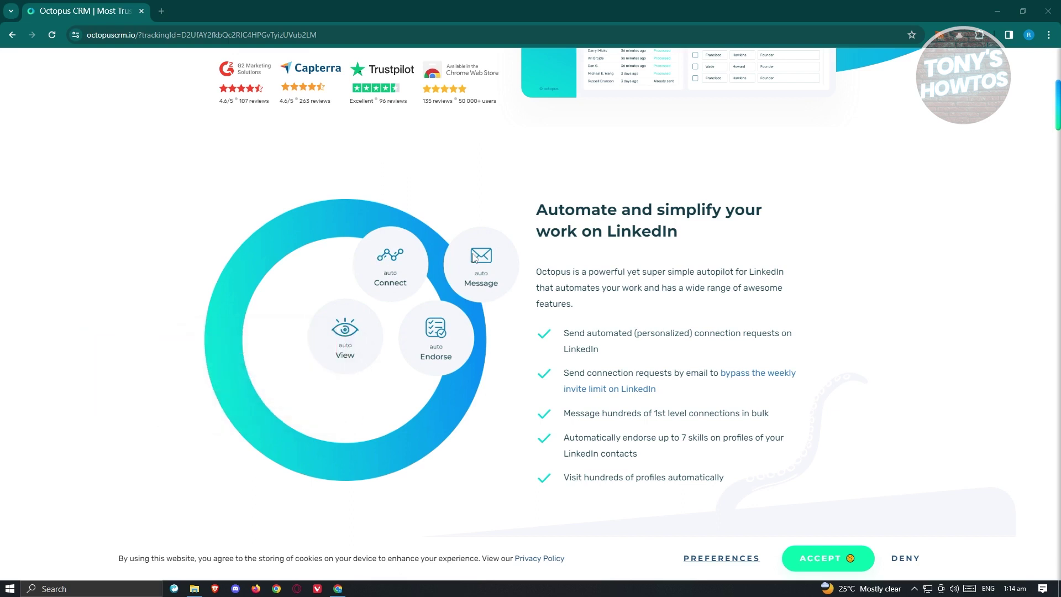
{"action": "scroll", "coordinate": [488, 255], "scroll_direction": "up", "scroll_amount": 4}
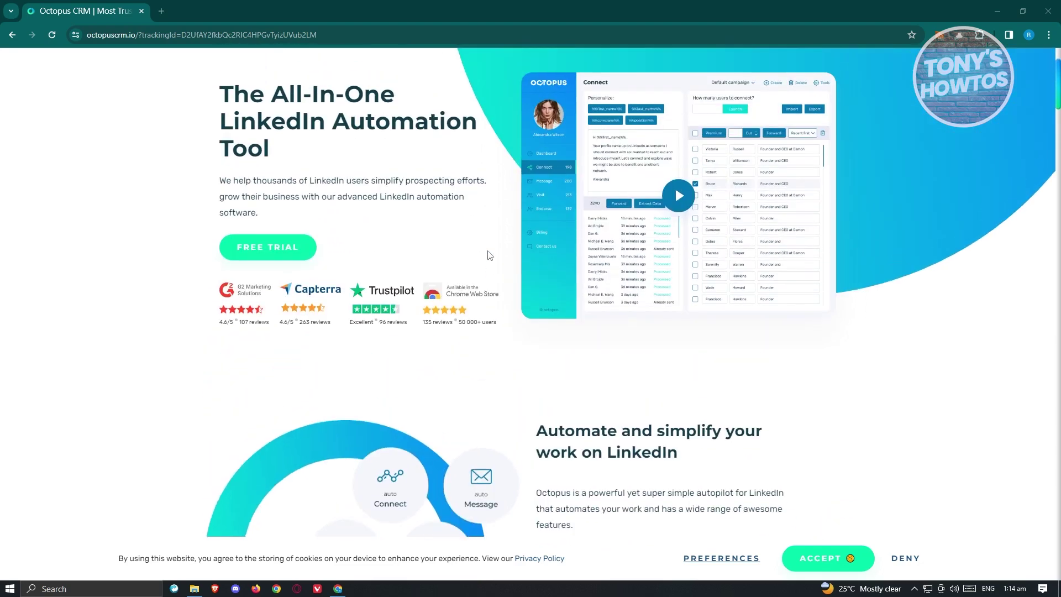
{"action": "scroll", "coordinate": [488, 255], "scroll_direction": "up", "scroll_amount": 2}
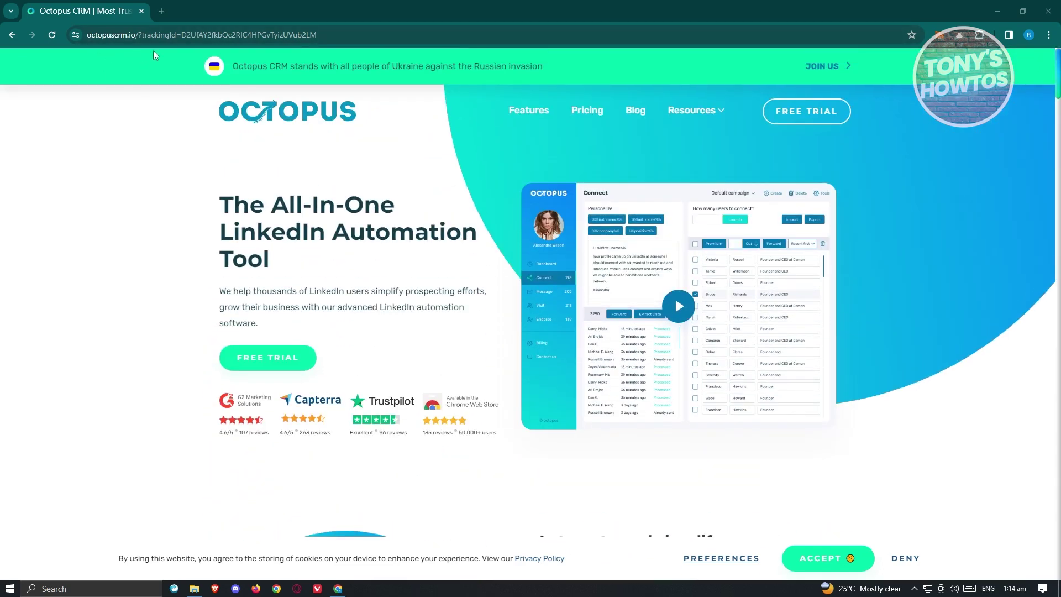
{"action": "left_click", "coordinate": [593, 117]}
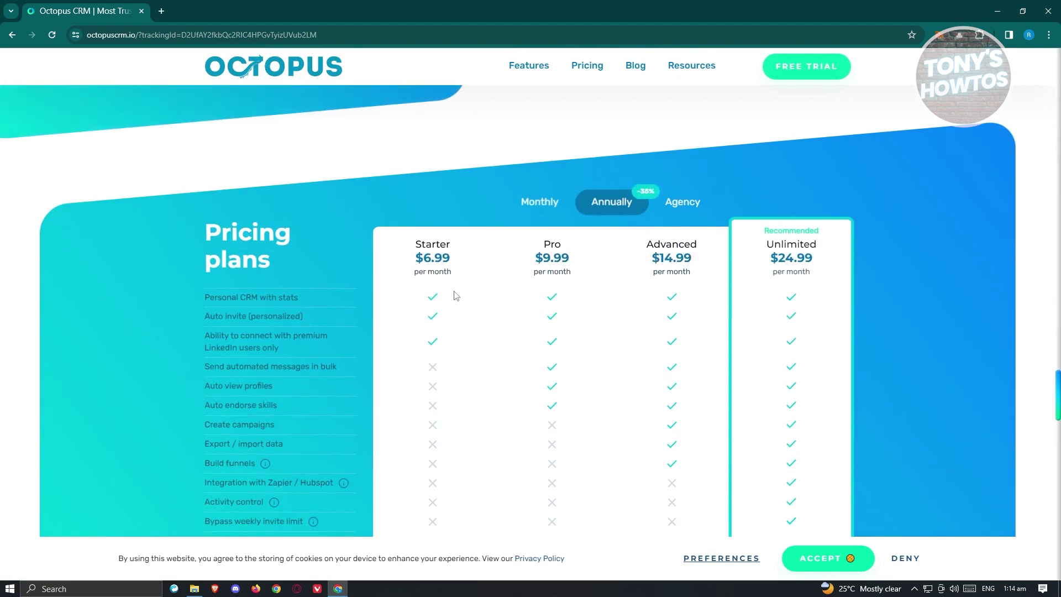
{"action": "scroll", "coordinate": [456, 293], "scroll_direction": "down", "scroll_amount": 1}
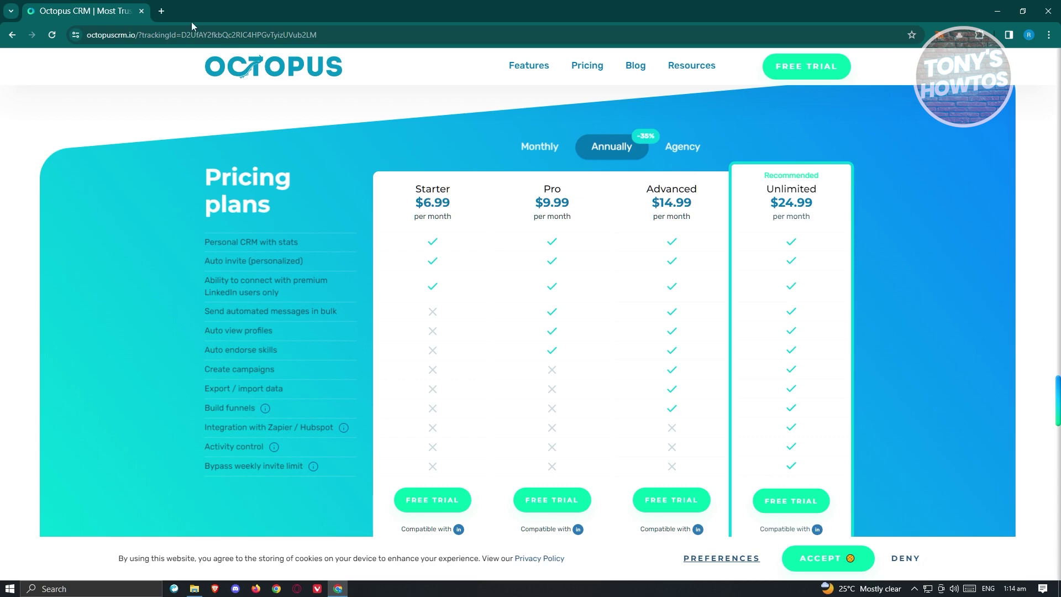
{"action": "left_click", "coordinate": [814, 70]}
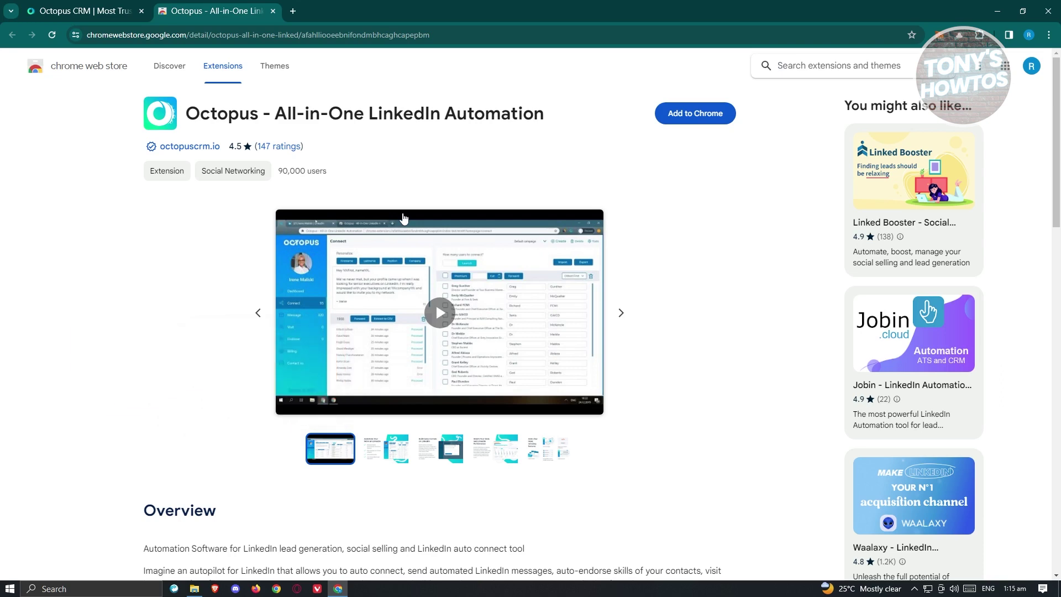
Step: Add the Octopus - All-in-One LinkedIn Automation extension to Chrome and pin it to the toolbar
{"action": "left_click", "coordinate": [717, 120]}
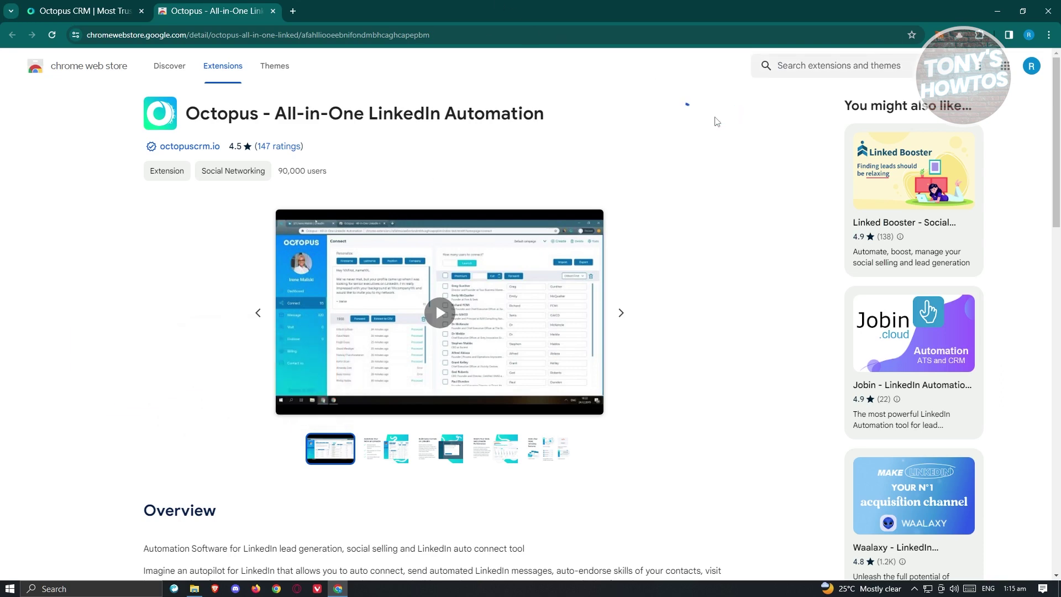
{"action": "left_click", "coordinate": [565, 215]}
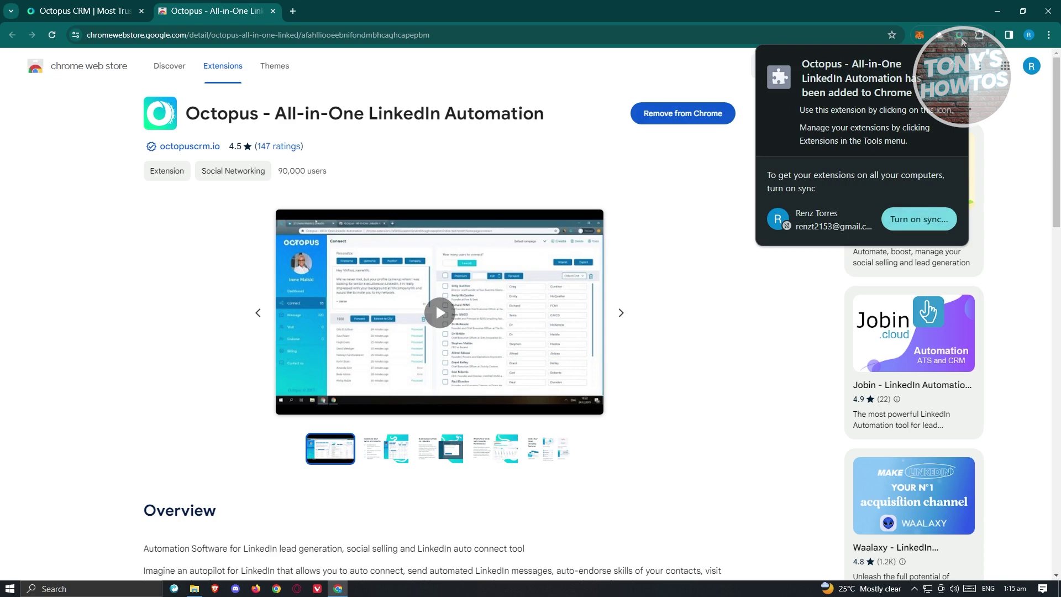
{"action": "left_click", "coordinate": [979, 36]}
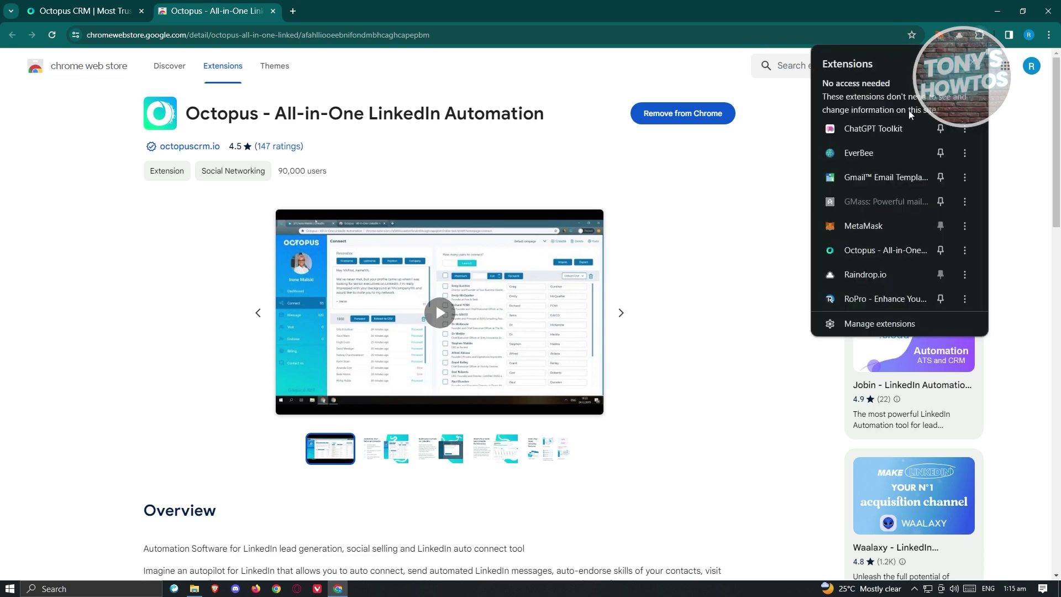
{"action": "left_click", "coordinate": [940, 251]}
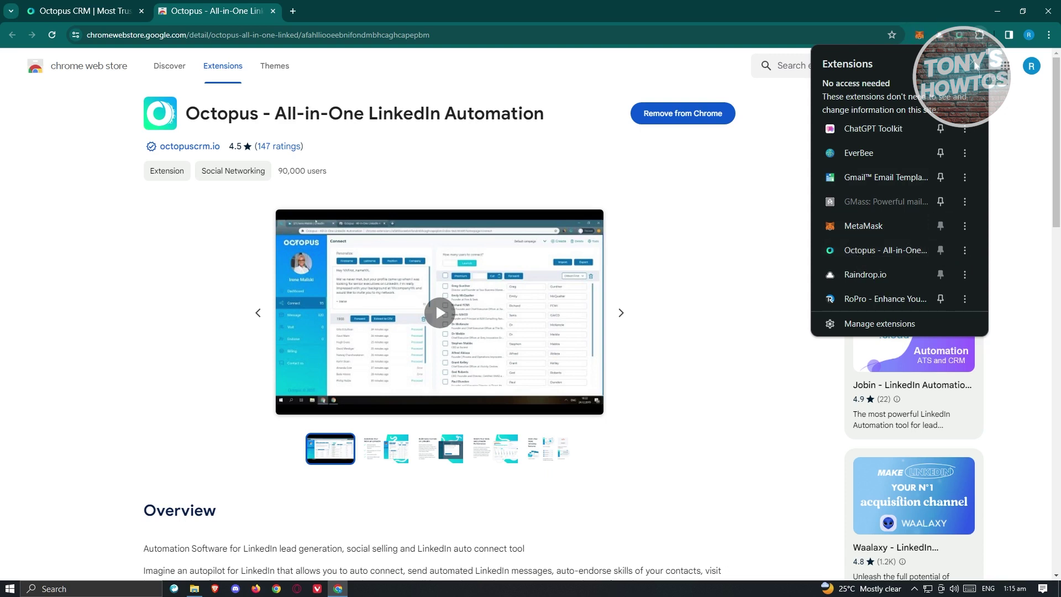
{"action": "left_click", "coordinate": [993, 78]}
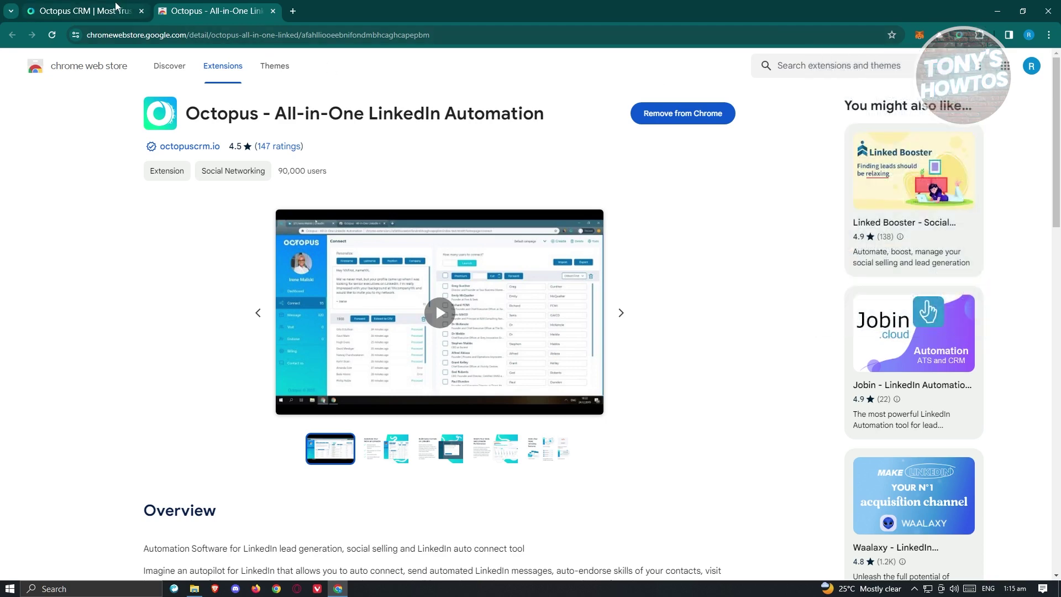
{"action": "left_click", "coordinate": [192, 32]}
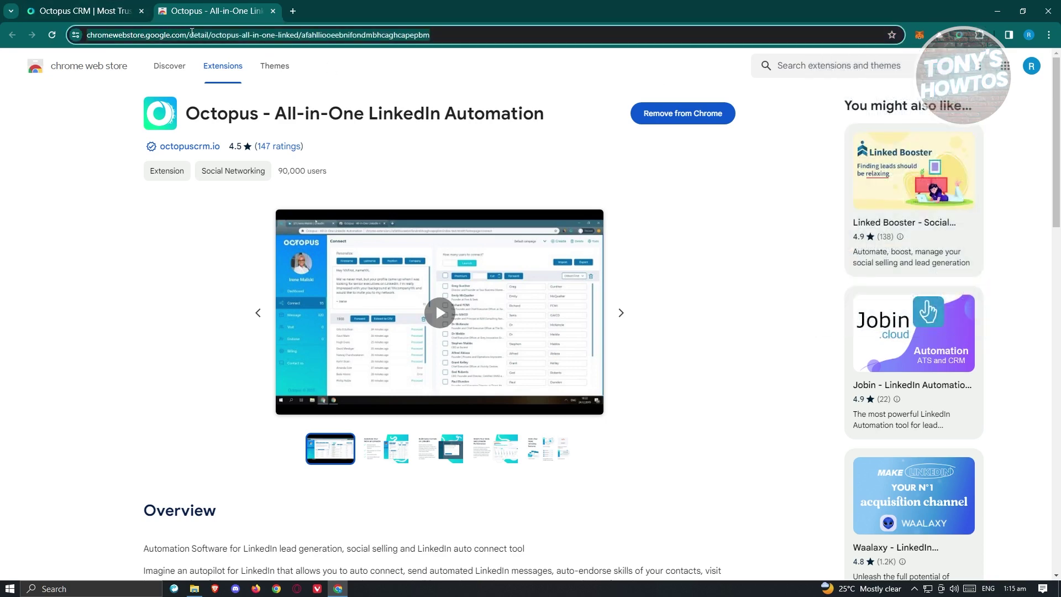
Step: Go to LinkedIn and close the Octopus CRM website tab
{"action": "type", "text": "li"}
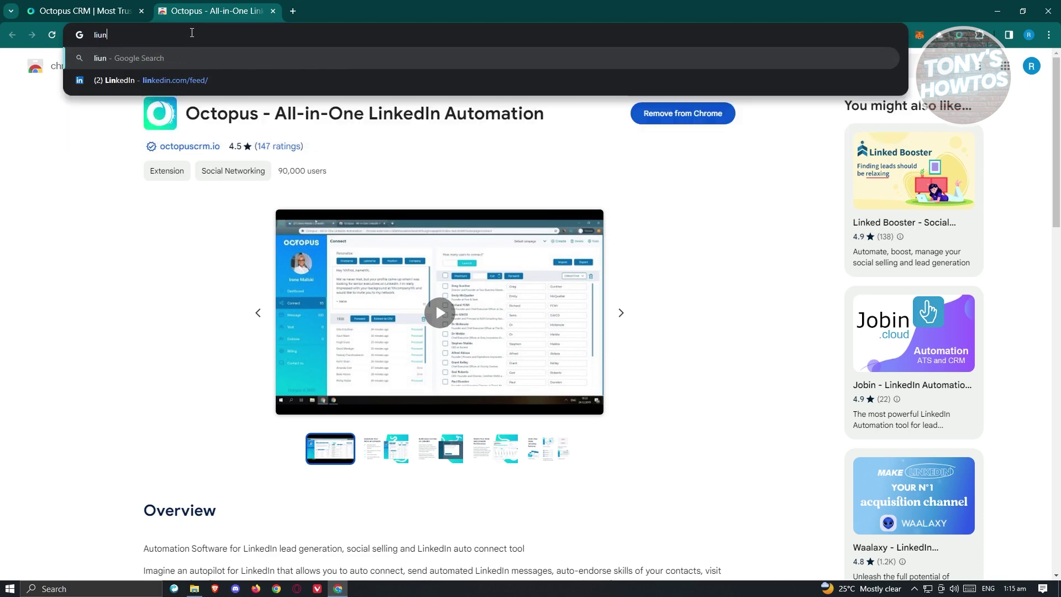
{"action": "type", "text": "nkedin.com/feed/"}
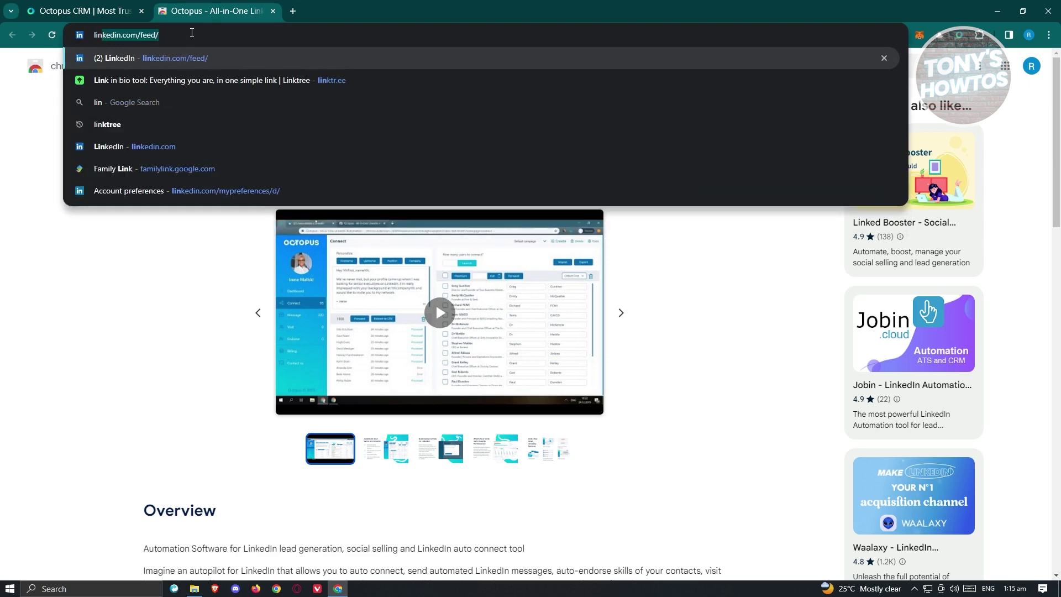
{"action": "key", "text": "Return"}
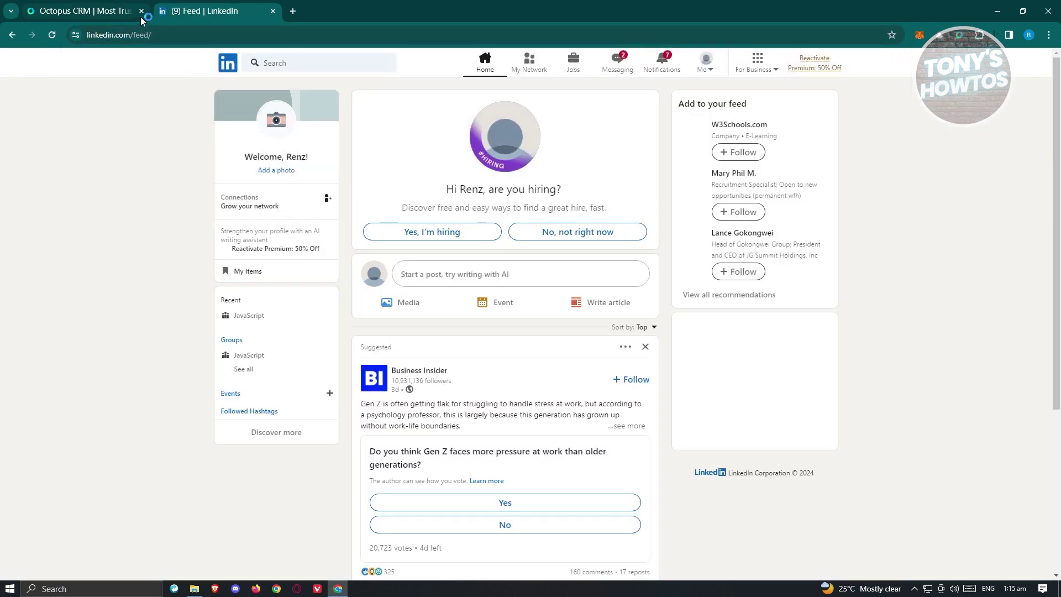
{"action": "left_click", "coordinate": [142, 11]}
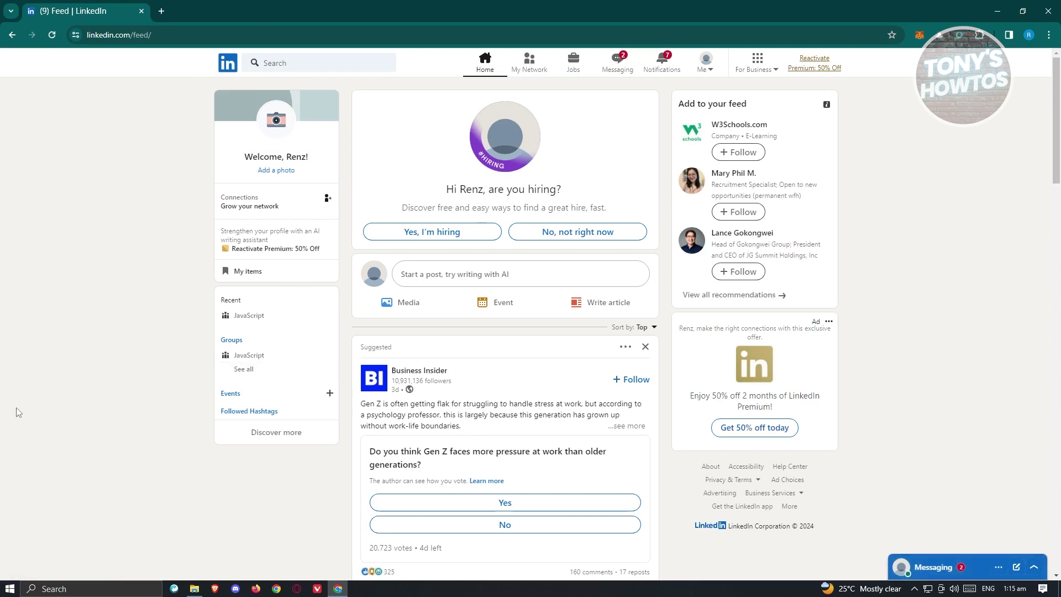
Step: Search LinkedIn for information technology and filter the results to People
{"action": "left_click", "coordinate": [318, 64]}
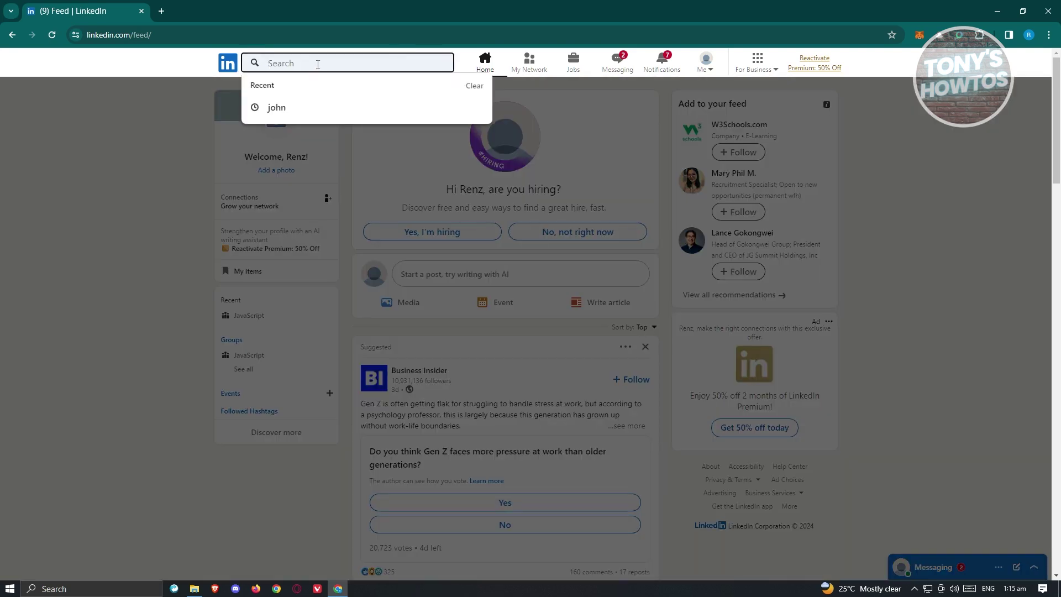
{"action": "type", "text": "IN"}
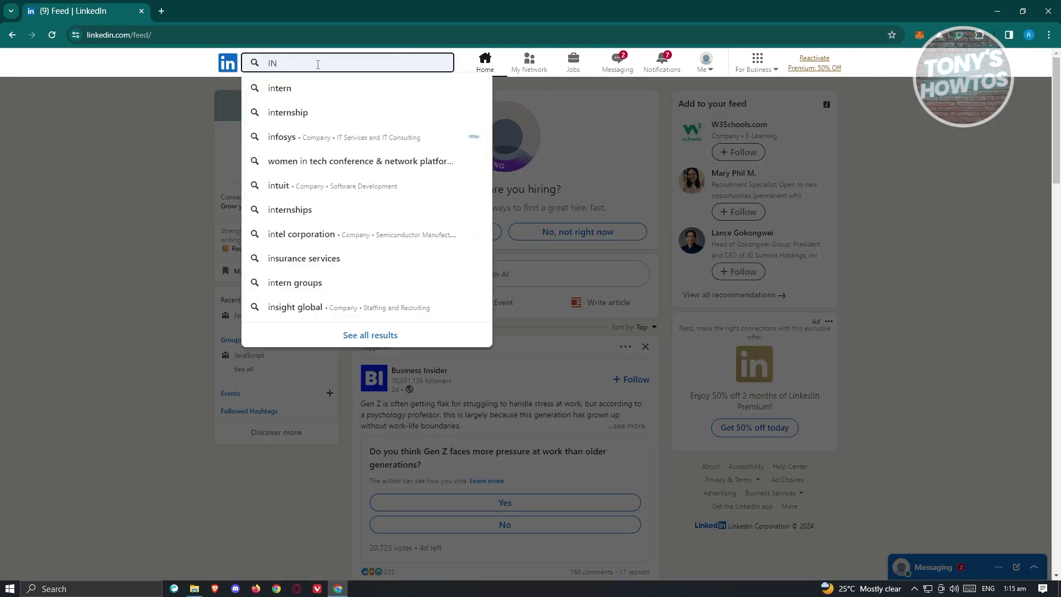
{"action": "key", "text": "BackSpace"}
{"action": "type", "text": "NFORM"}
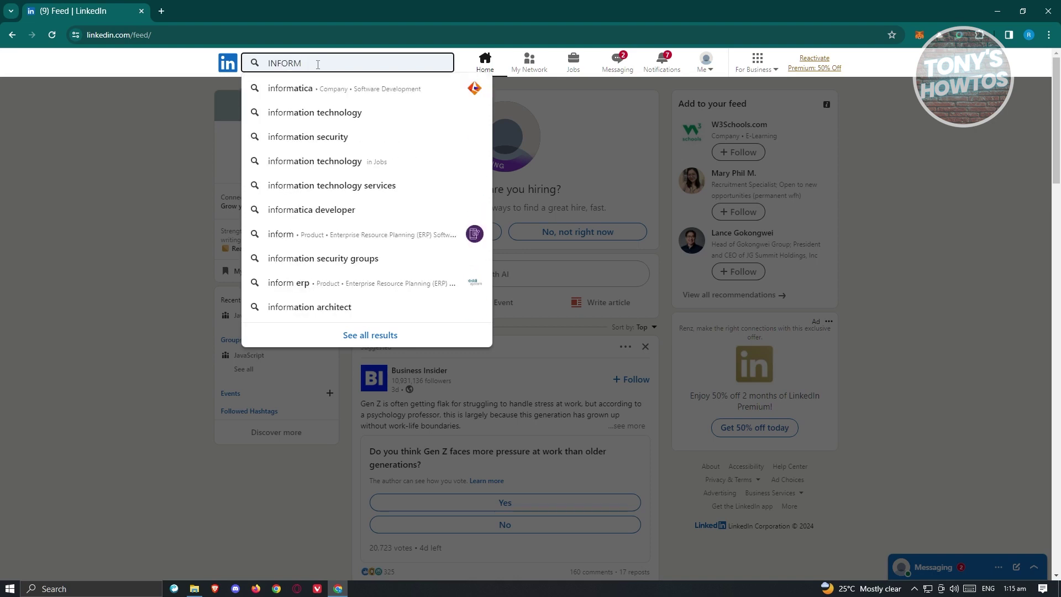
{"action": "left_click", "coordinate": [332, 111]}
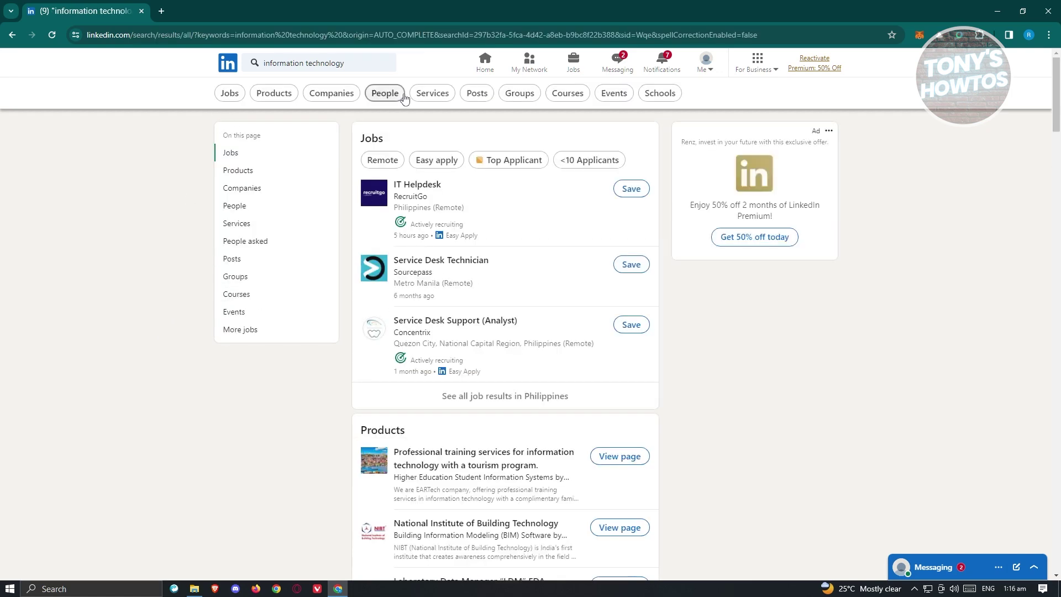
{"action": "left_click", "coordinate": [404, 95]}
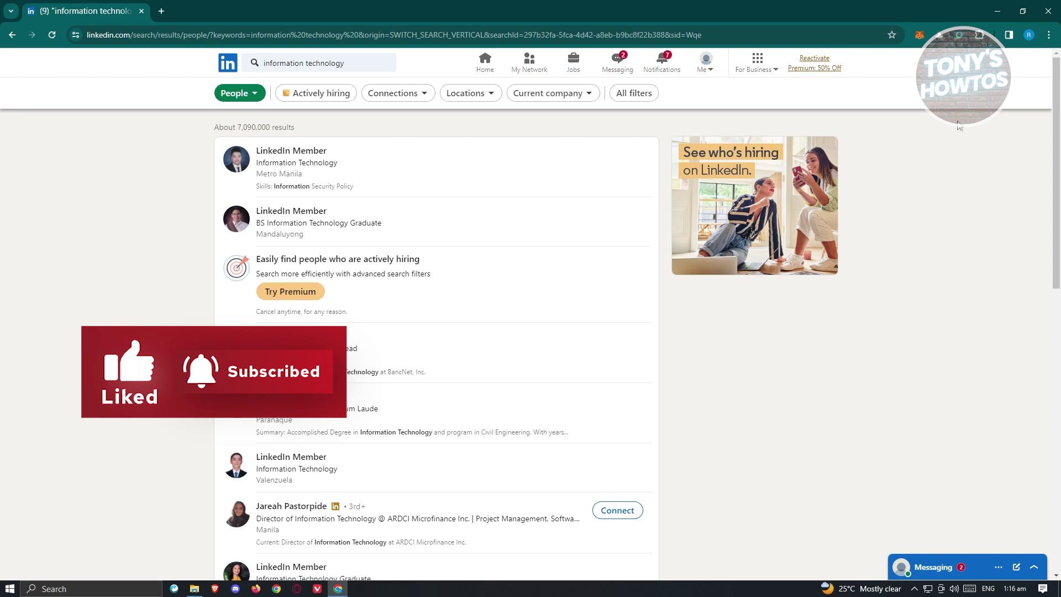
{"action": "left_click", "coordinate": [961, 36]}
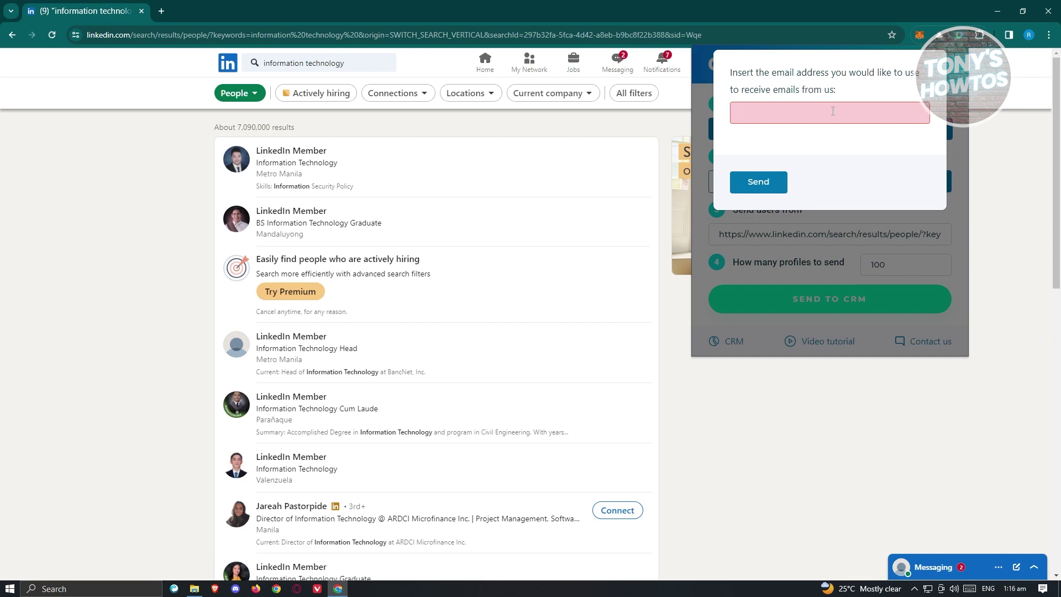
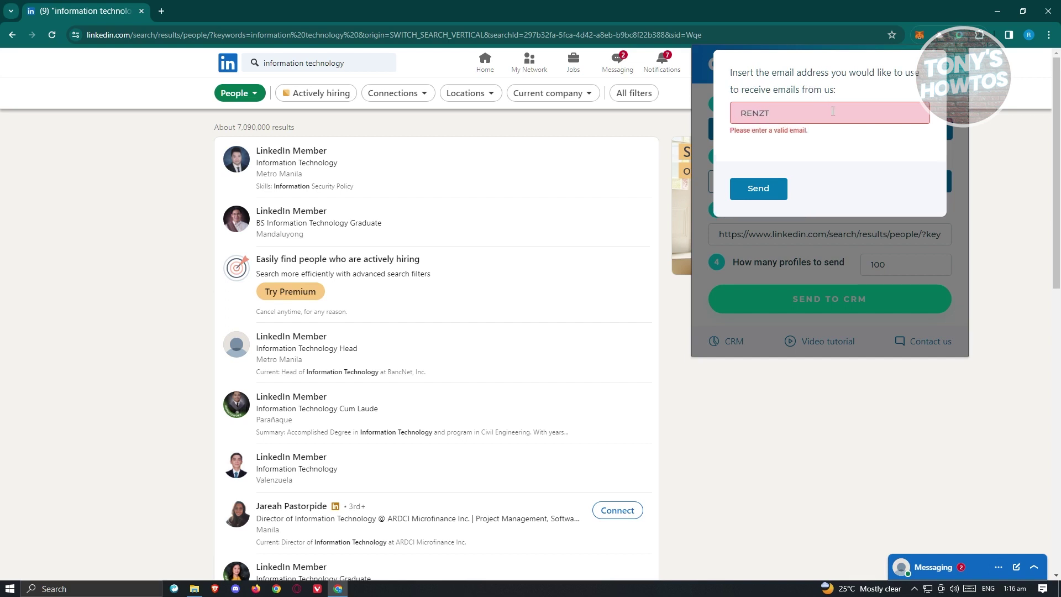
Step: Enter the trial email address in the Octopus panel and send it to get the confirmation notice
{"action": "key", "text": "BackSpace"}
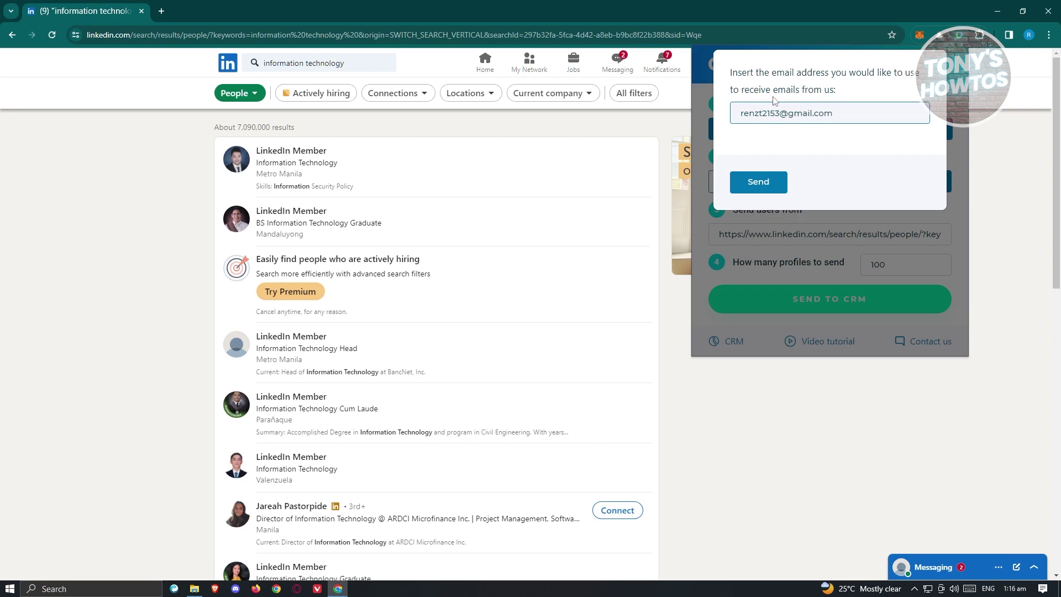
{"action": "left_click", "coordinate": [756, 181]}
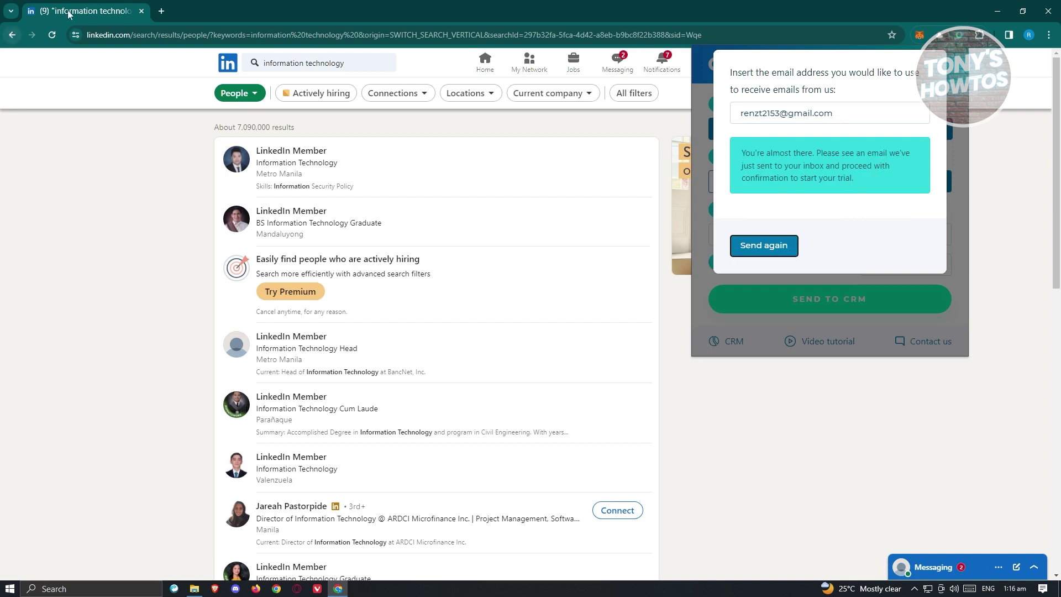
{"action": "left_click", "coordinate": [162, 11]}
Step: In Gmail's Spam folder, open the Octopus CRM Email Confirmation message and confirm the email
{"action": "type", "text": "gmail.com"}
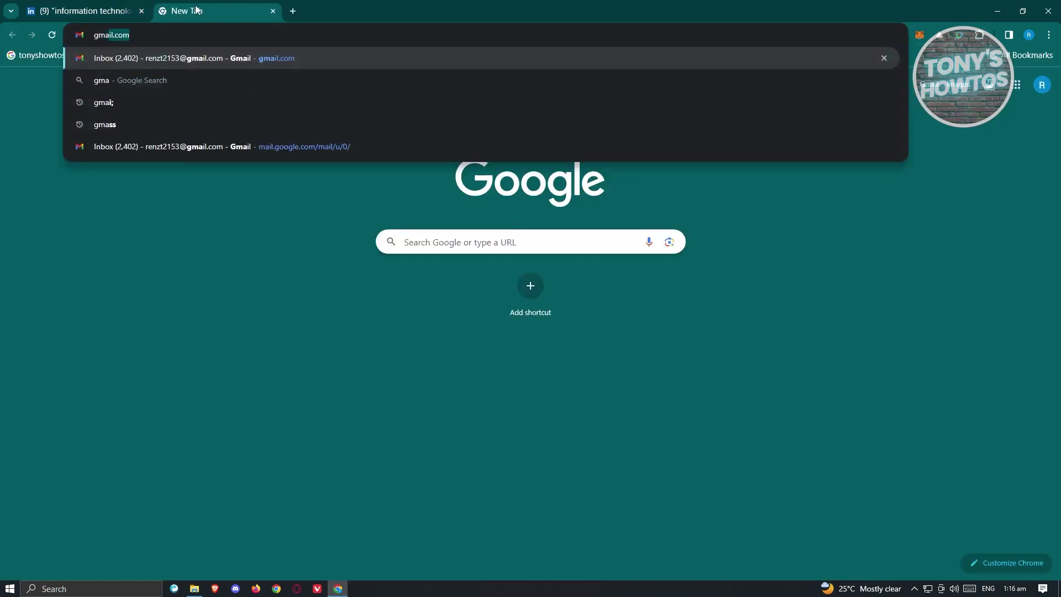
{"action": "key", "text": "Return"}
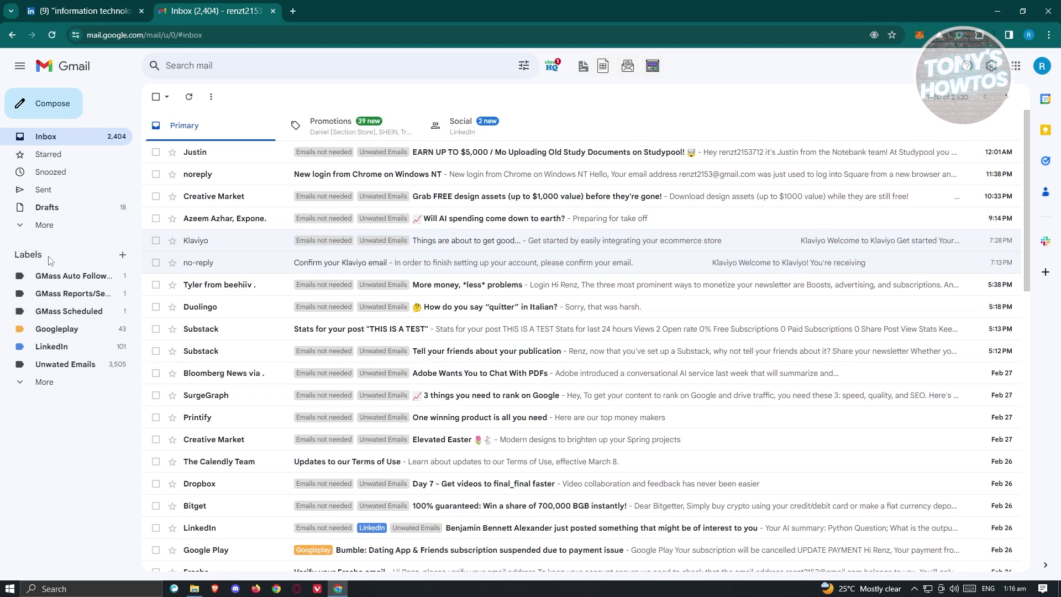
{"action": "left_click", "coordinate": [34, 225]}
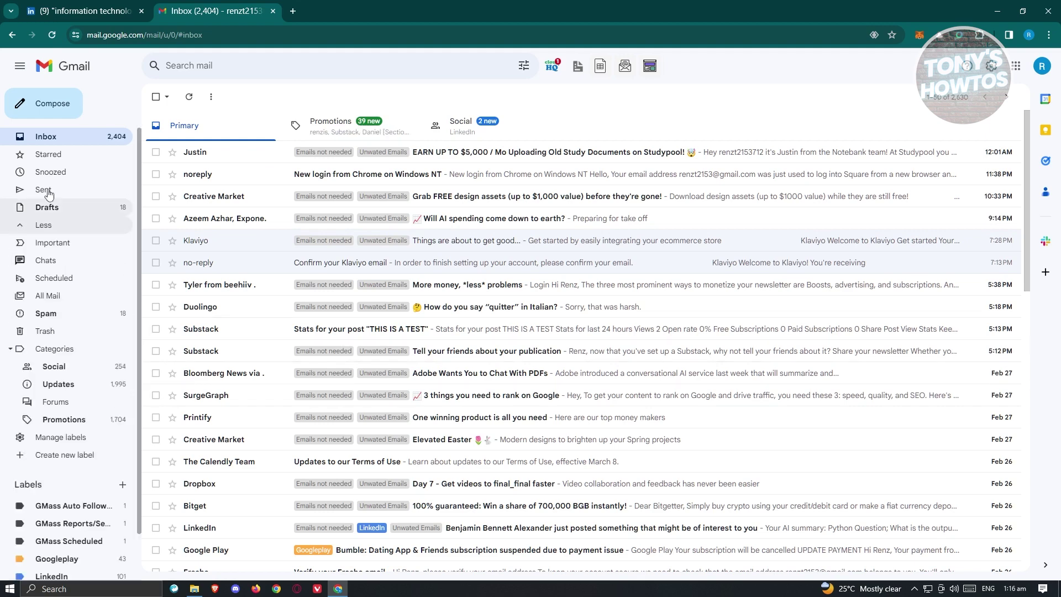
{"action": "left_click", "coordinate": [84, 319]}
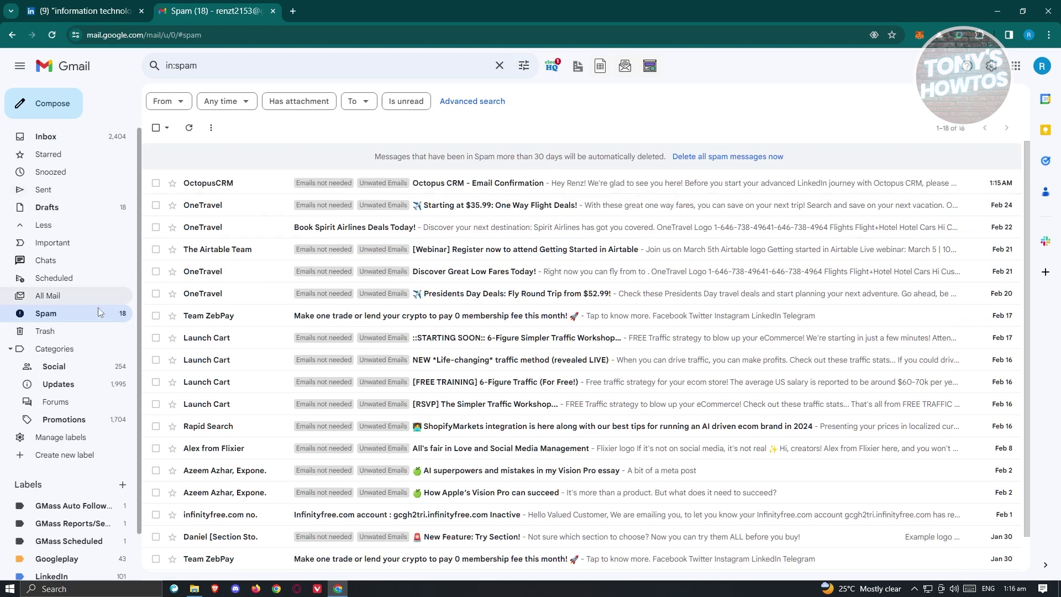
{"action": "left_click", "coordinate": [264, 183]}
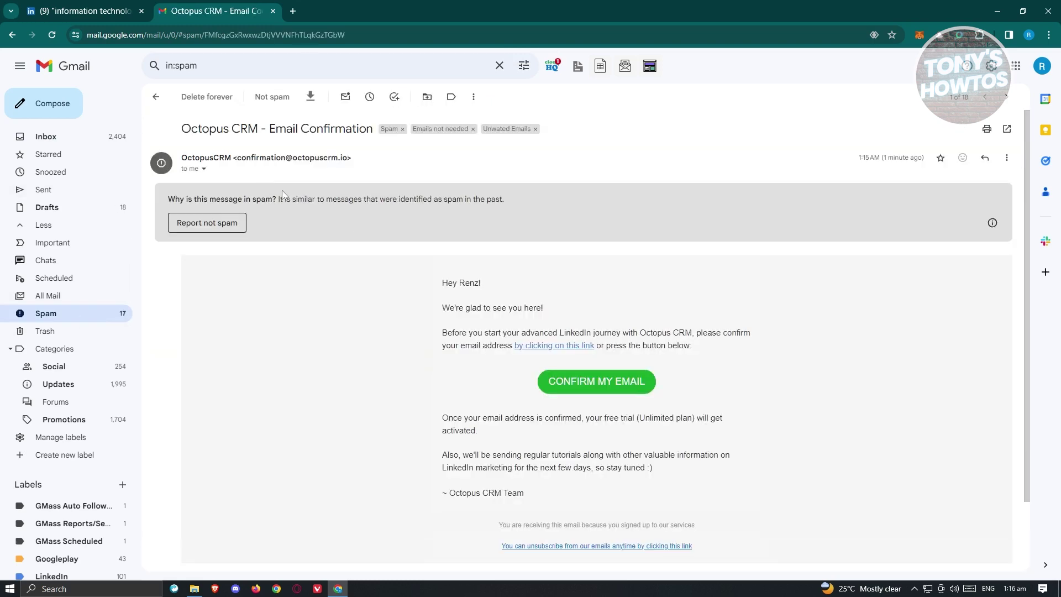
{"action": "left_click", "coordinate": [607, 387]}
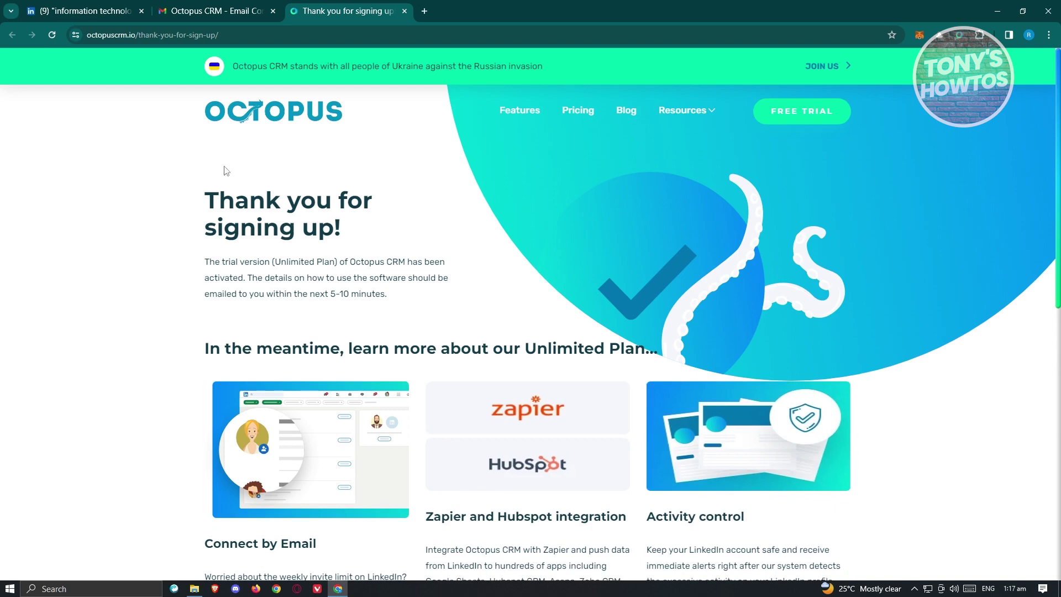
{"action": "left_click", "coordinate": [55, 14]}
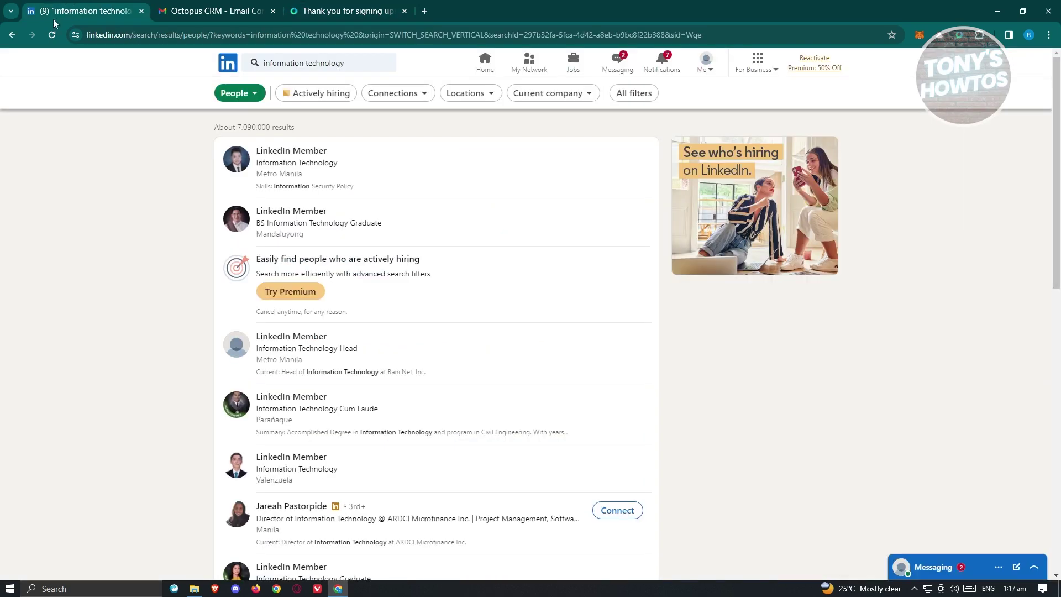
Step: In the Octopus panel over the LinkedIn results, try Message and Endorse, then choose Connect
{"action": "left_click", "coordinate": [959, 36]}
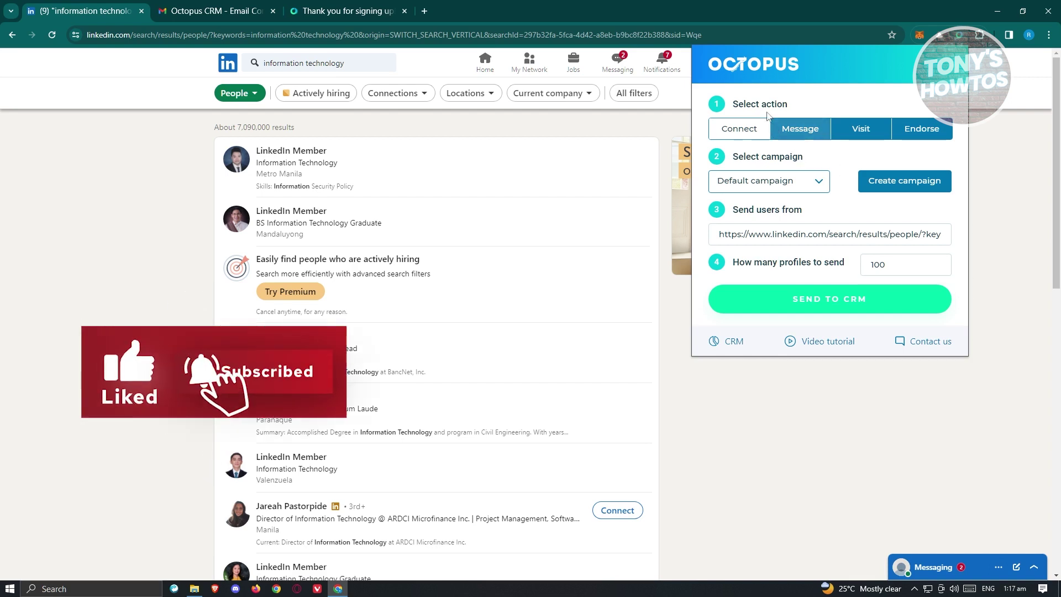
{"action": "left_click", "coordinate": [817, 131]}
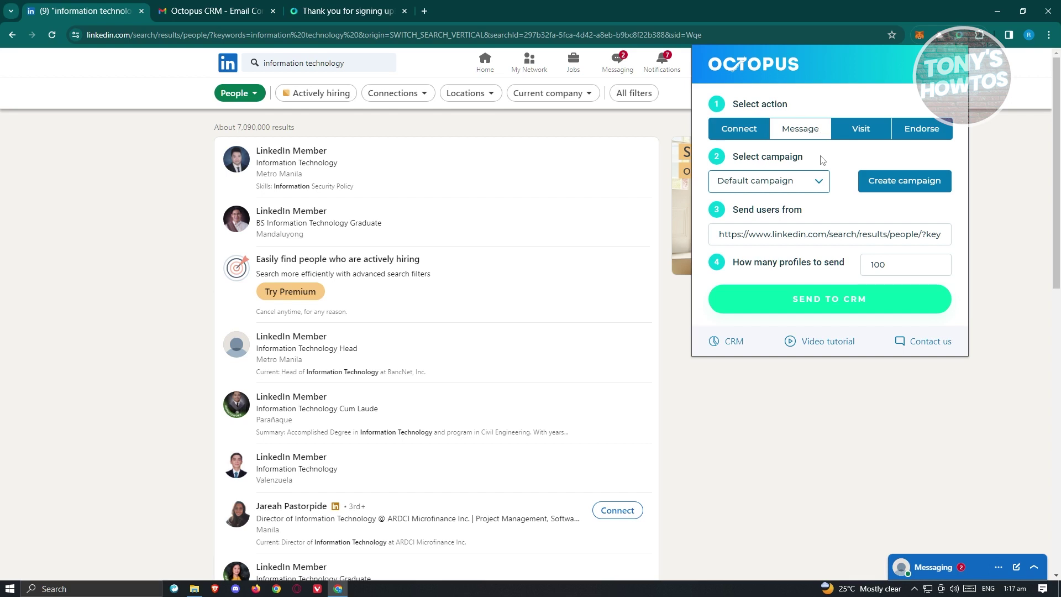
{"action": "left_click", "coordinate": [923, 132]}
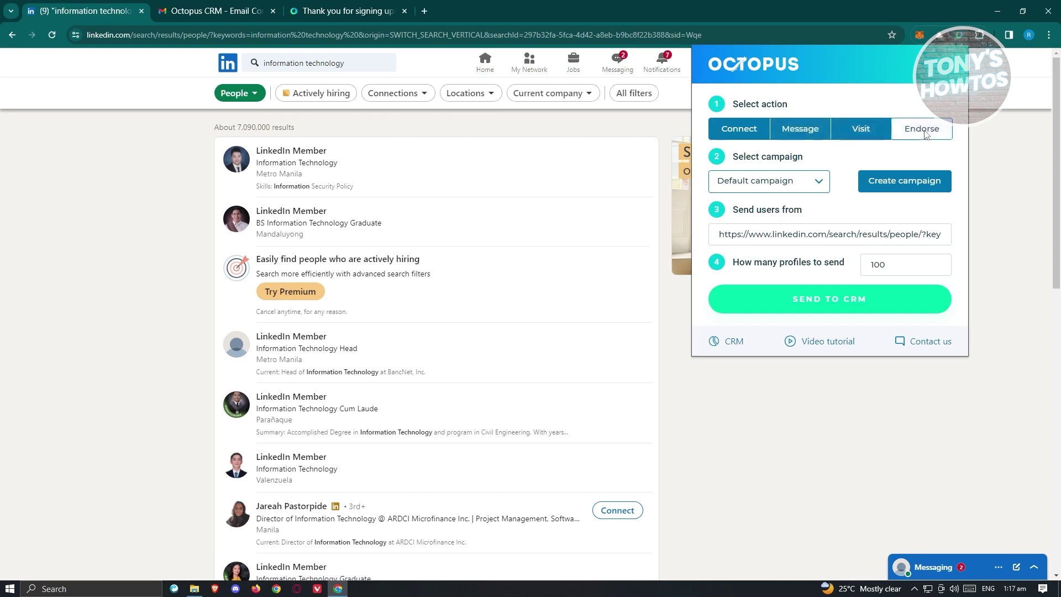
{"action": "left_click", "coordinate": [757, 132]}
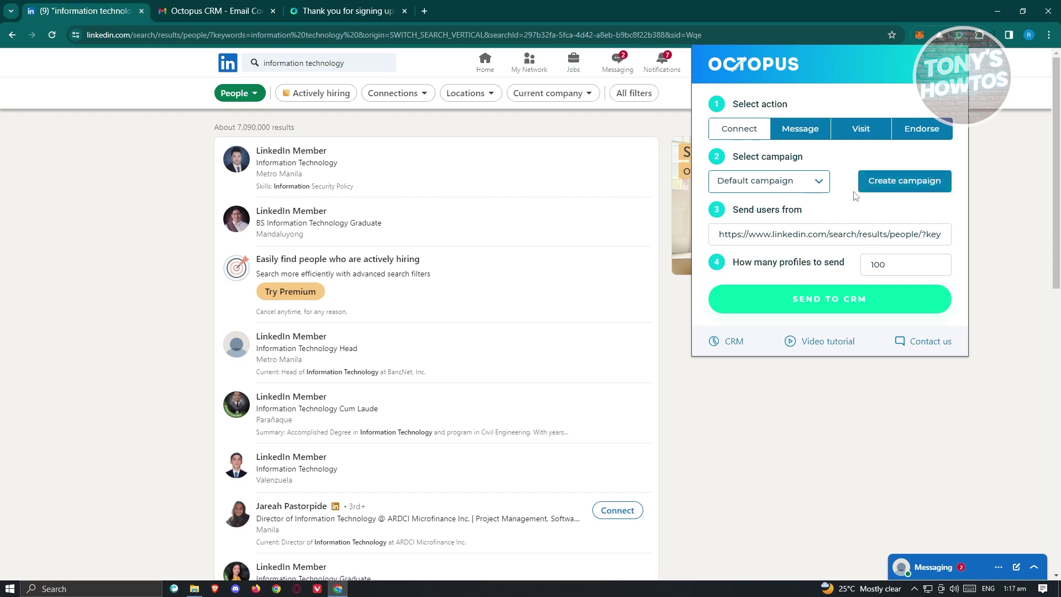
Step: Create a new Octopus campaign named TEST CAMPAIGN from the campaign dialog
{"action": "left_click", "coordinate": [904, 182]}
{"action": "left_click", "coordinate": [796, 131]}
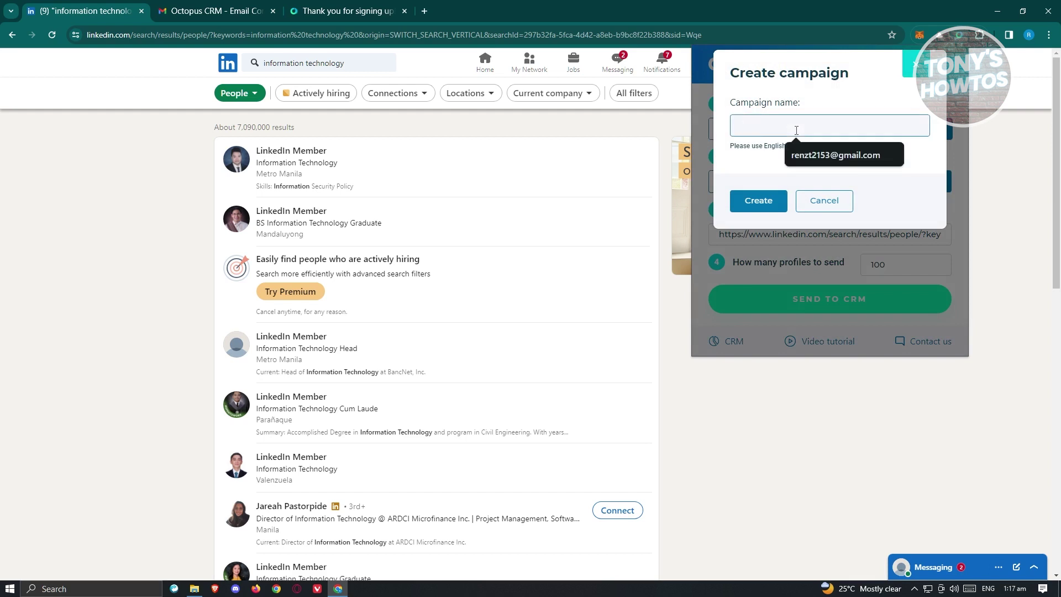
{"action": "type", "text": "TEST CAMPAIGN"}
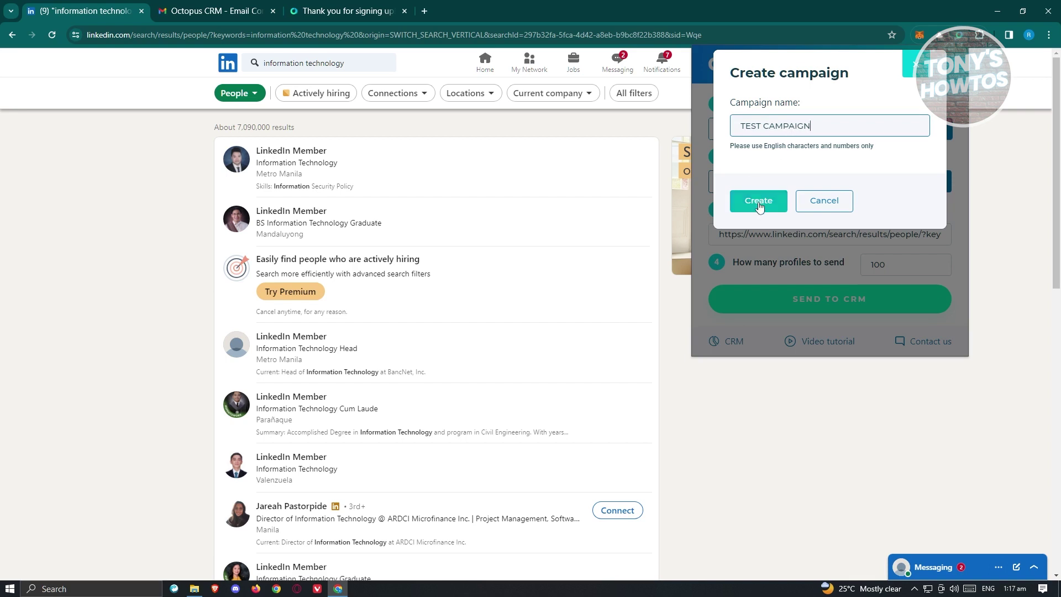
{"action": "left_click", "coordinate": [757, 200]}
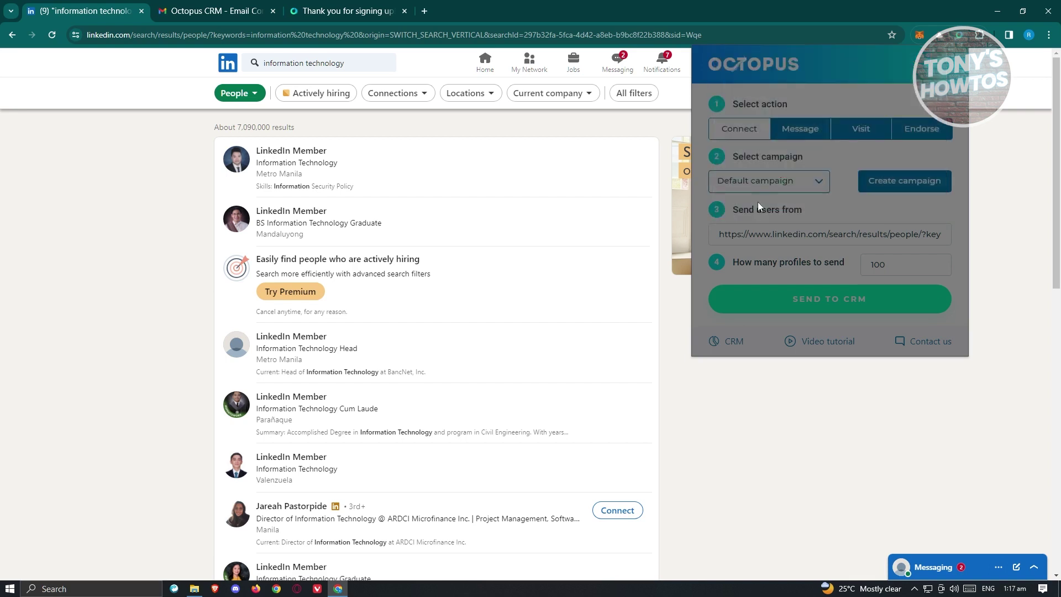
Step: Select TEST CAMPAIGN as the campaign and check the full source search URL
{"action": "left_click", "coordinate": [820, 186]}
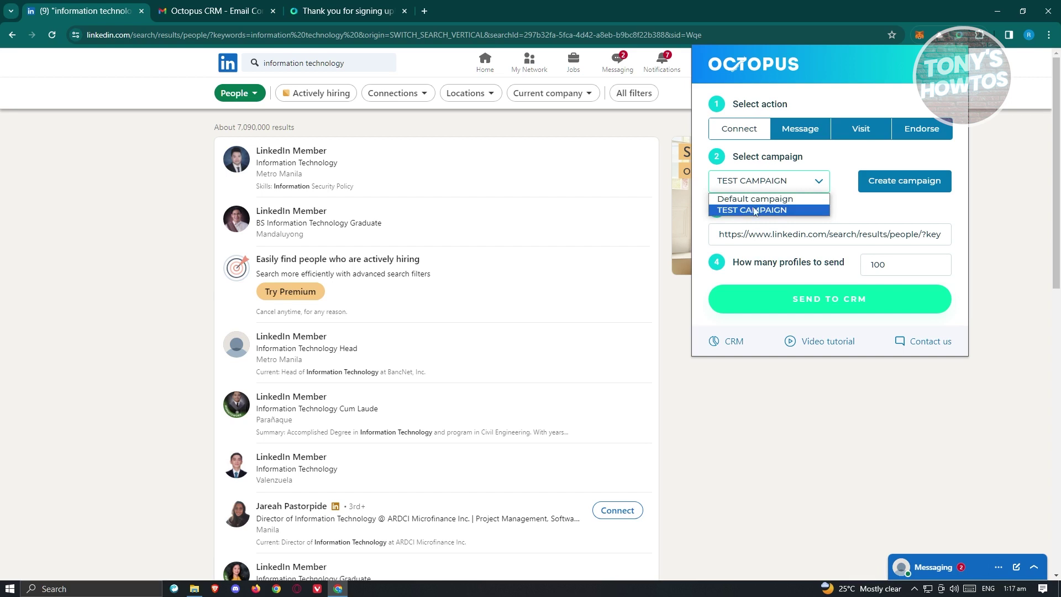
{"action": "left_click", "coordinate": [820, 181]}
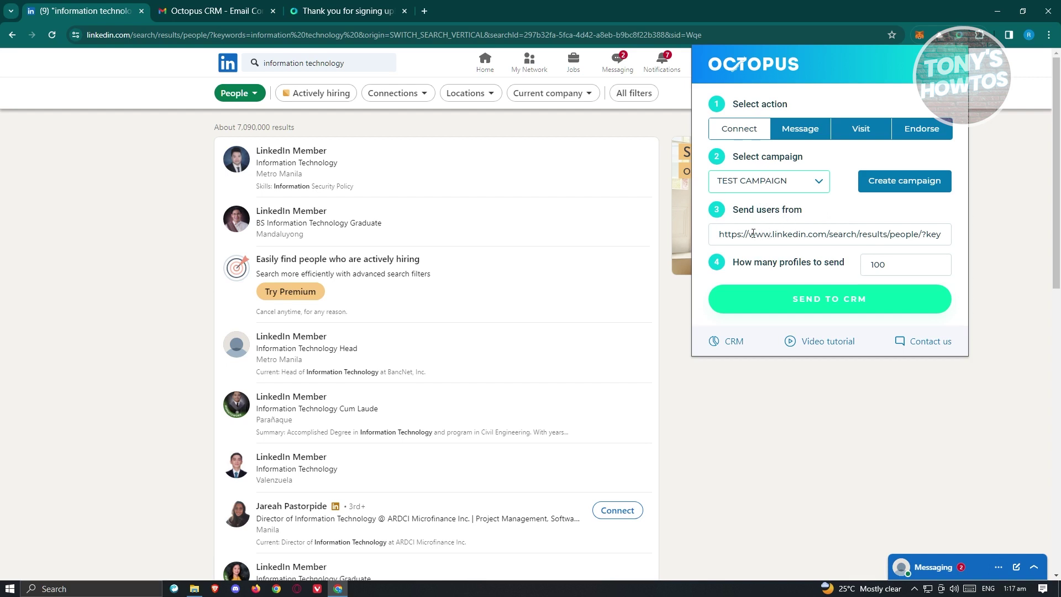
{"action": "left_click_drag", "start_coordinate": [752, 233], "coordinate": [961, 242]}
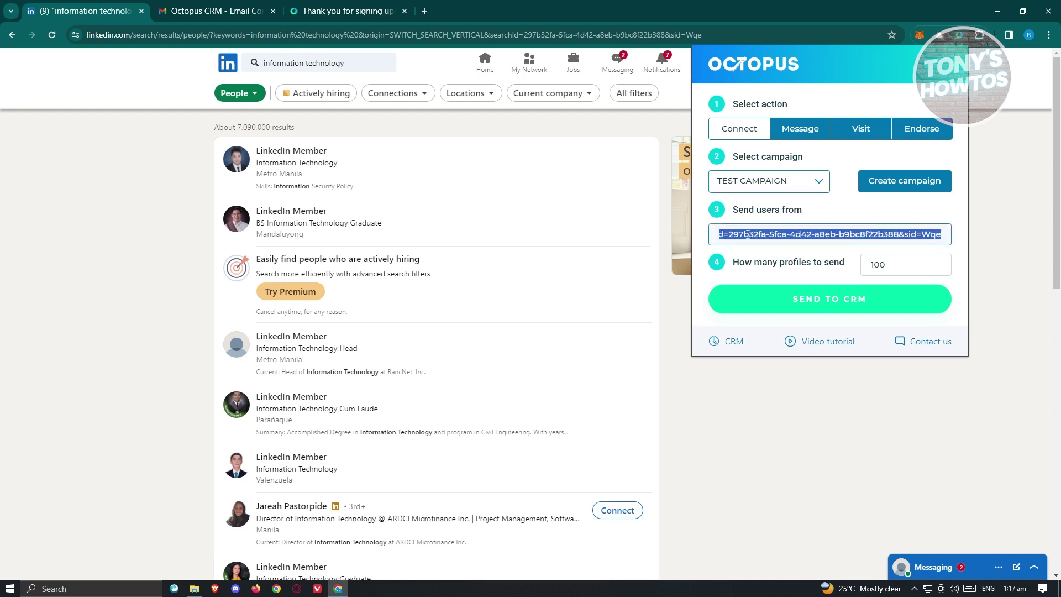
{"action": "left_click", "coordinate": [826, 215]}
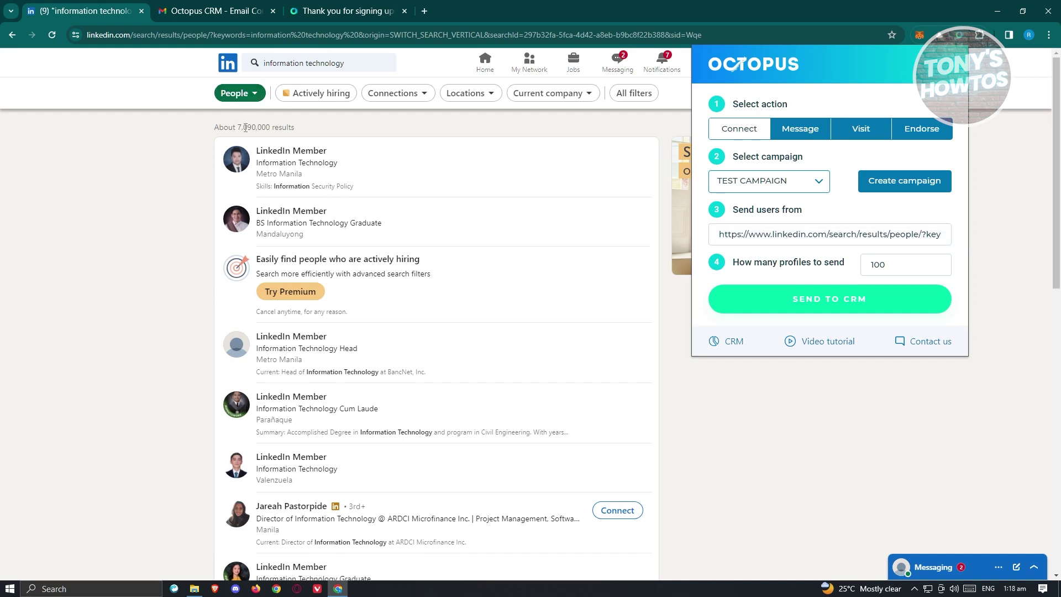
{"action": "left_click_drag", "start_coordinate": [868, 234], "coordinate": [685, 243]}
{"action": "left_click", "coordinate": [836, 217]}
Step: Keep the profile count at 100, send the profiles to the CRM, then stop the transfer
{"action": "double_click", "coordinate": [899, 261]}
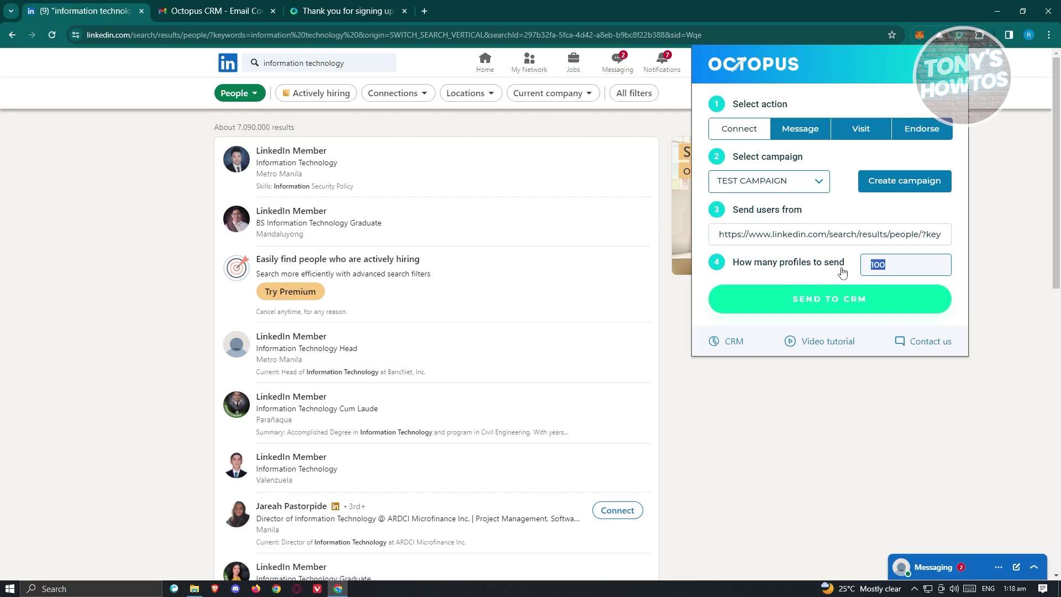
{"action": "left_click", "coordinate": [849, 269]}
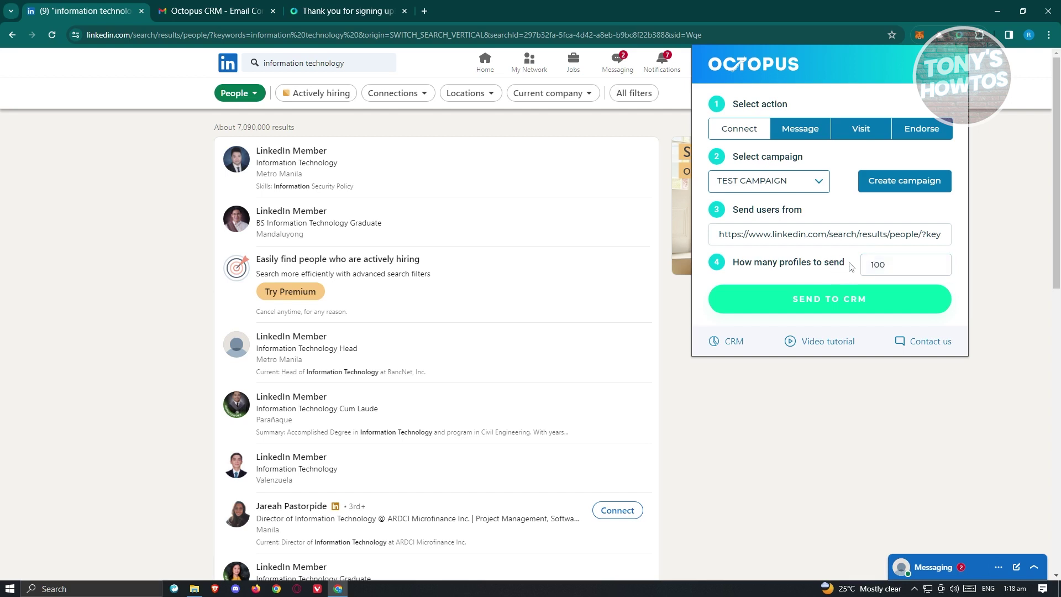
{"action": "left_click", "coordinate": [816, 300]}
{"action": "left_click", "coordinate": [763, 188]}
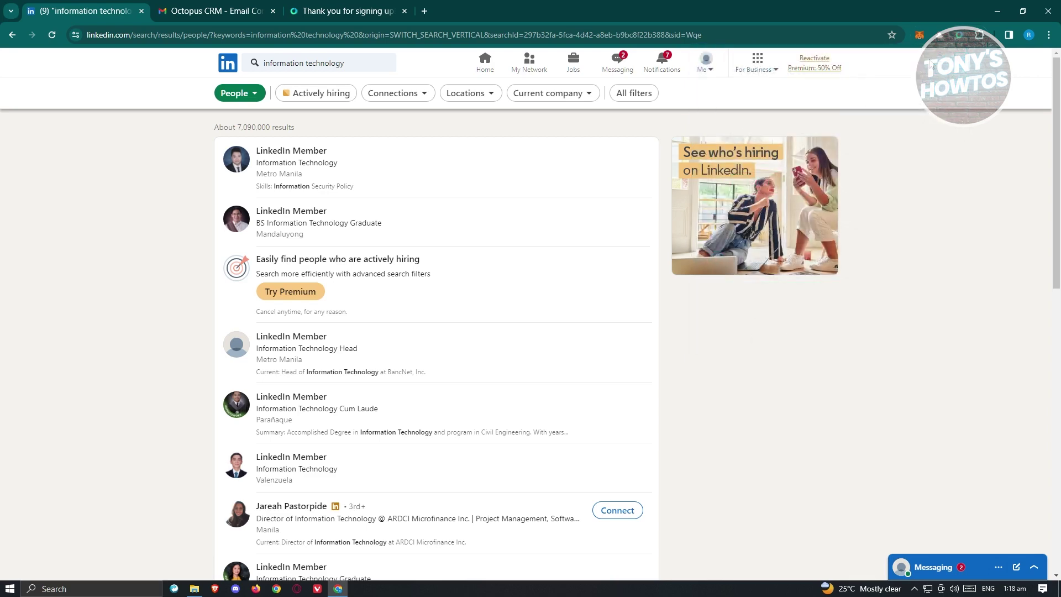
{"action": "left_click", "coordinate": [960, 37]}
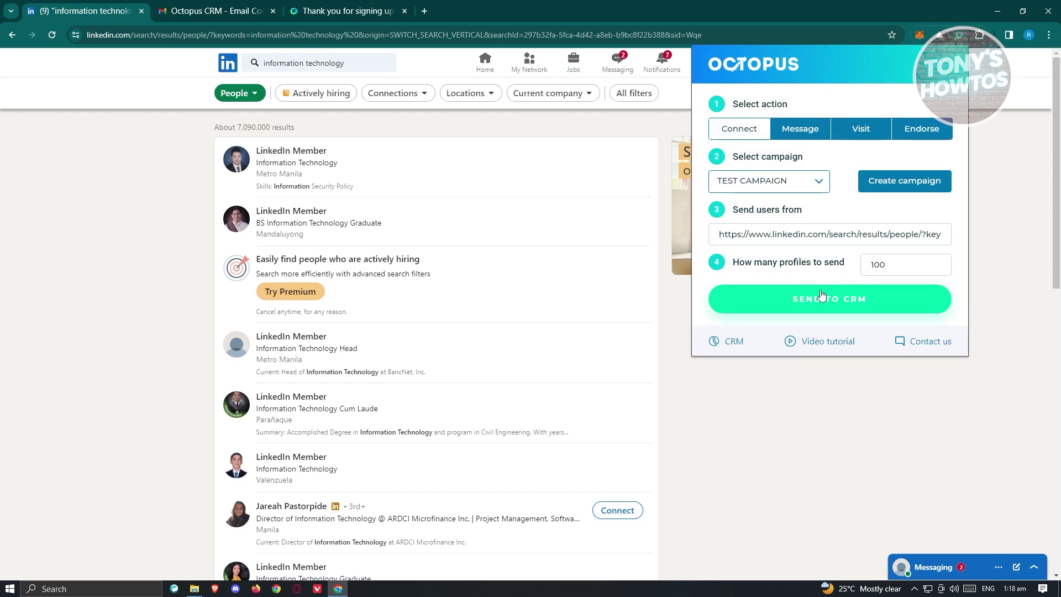
Step: Open the Octopus CRM Tutorial page from the panel and scroll through its video guides
{"action": "left_click", "coordinate": [827, 342]}
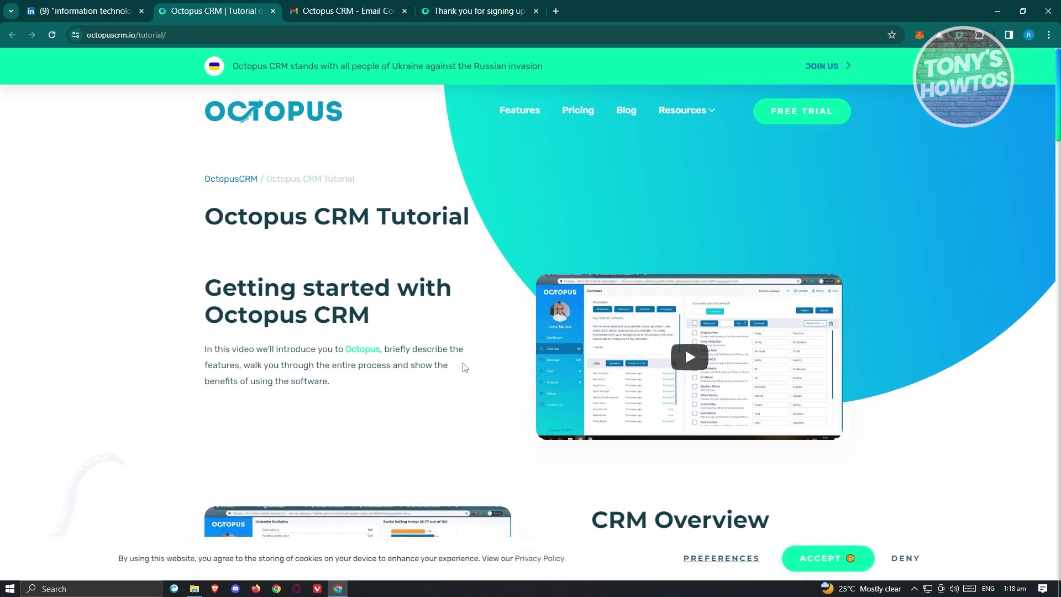
{"action": "scroll", "coordinate": [464, 367], "scroll_direction": "down", "scroll_amount": 3}
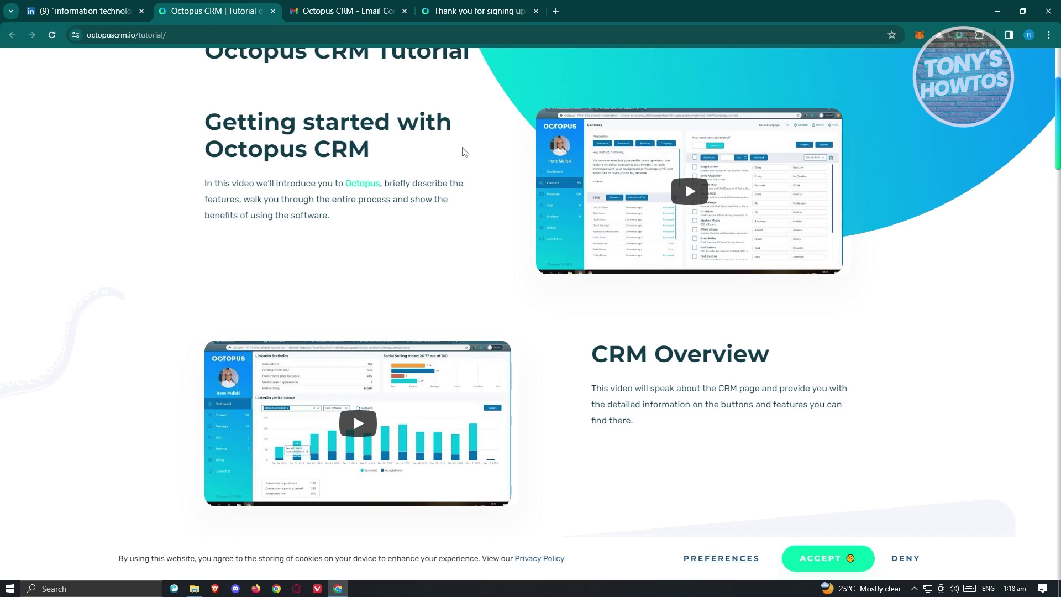
{"action": "scroll", "coordinate": [466, 308], "scroll_direction": "down", "scroll_amount": 1}
{"action": "scroll", "coordinate": [465, 308], "scroll_direction": "down", "scroll_amount": 8}
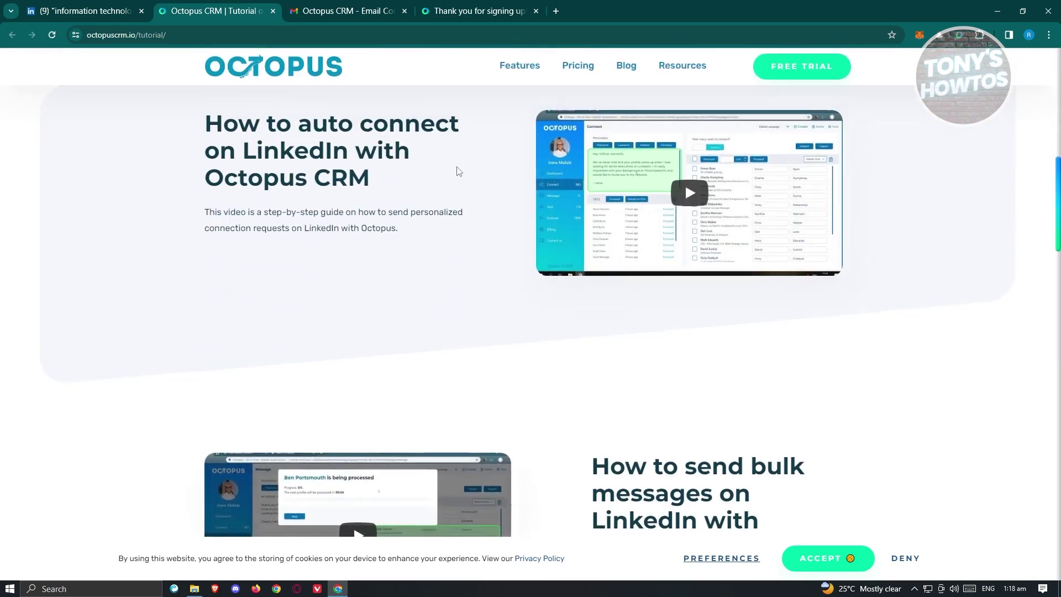
{"action": "scroll", "coordinate": [456, 172], "scroll_direction": "down", "scroll_amount": 6}
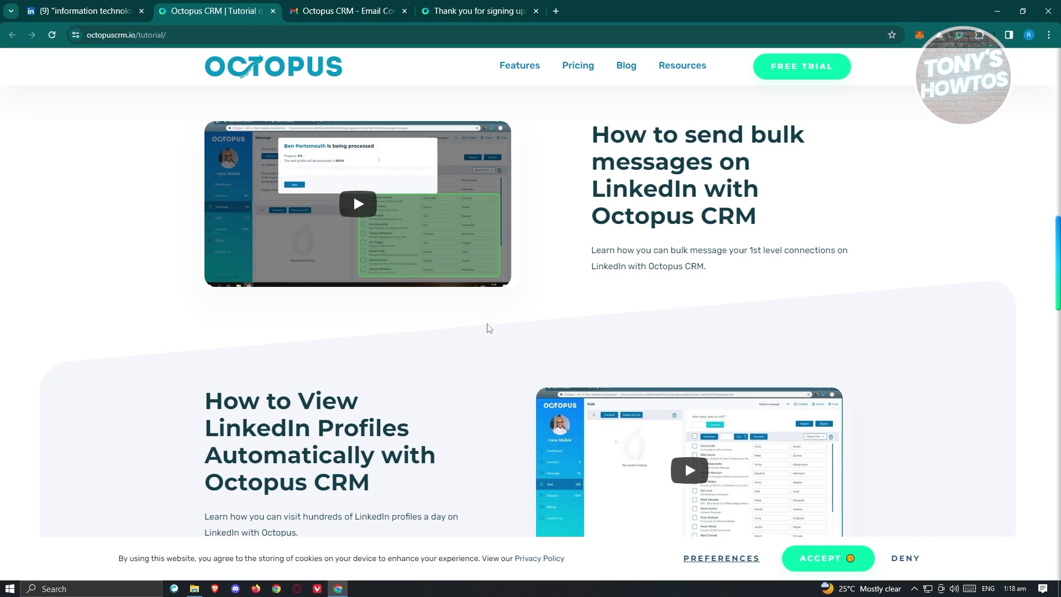
{"action": "scroll", "coordinate": [485, 326], "scroll_direction": "down", "scroll_amount": 4}
{"action": "scroll", "coordinate": [332, 221], "scroll_direction": "up", "scroll_amount": 5}
{"action": "left_click", "coordinate": [88, 11]}
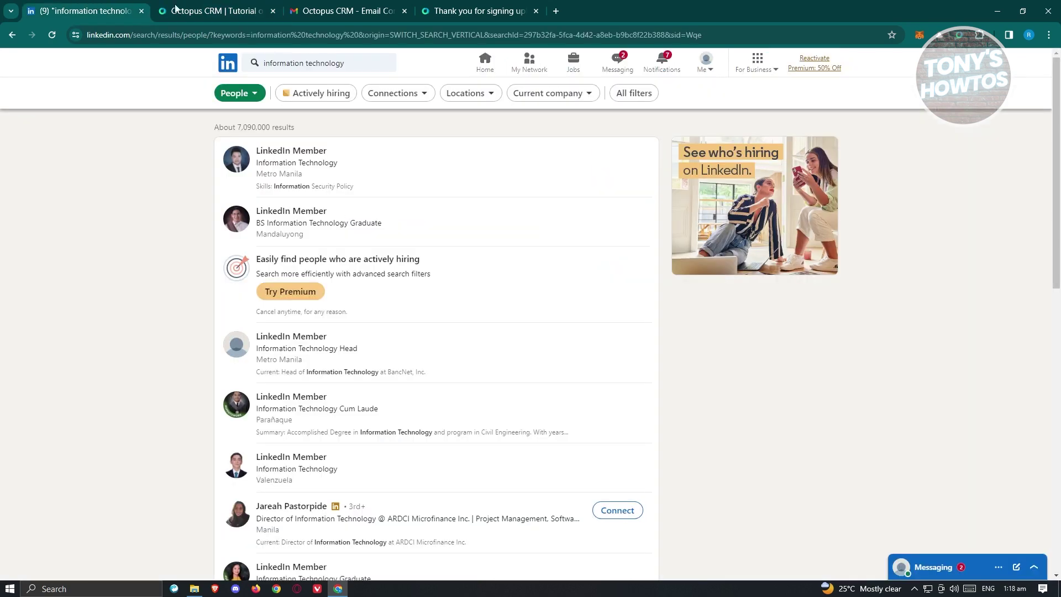
Step: Close the tutorial tab, send the search profiles to TEST CAMPAIGN, and open the CRM Connect page
{"action": "left_click", "coordinate": [273, 11]}
{"action": "left_click", "coordinate": [959, 37]}
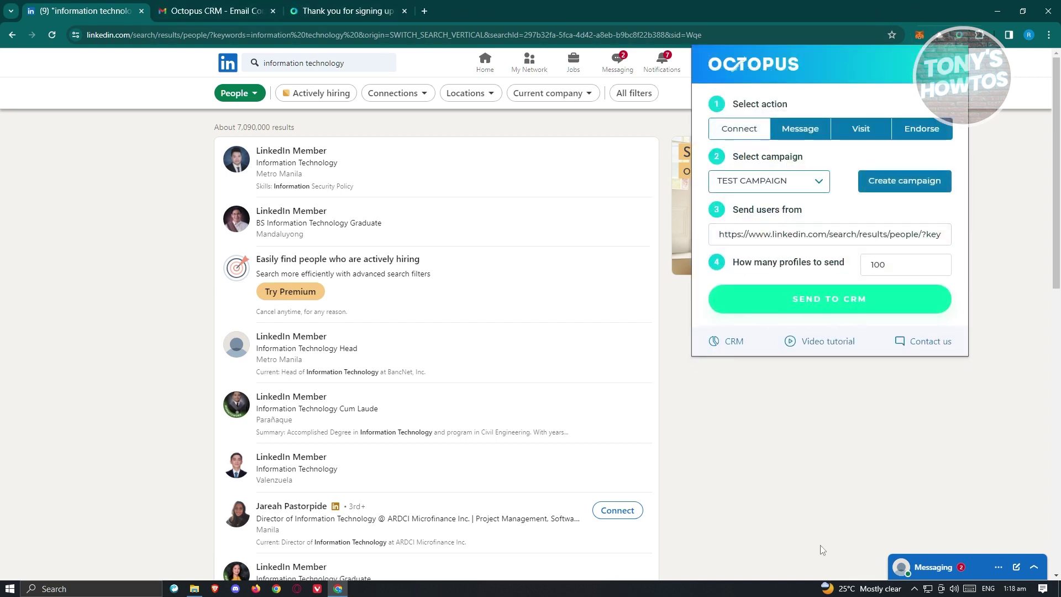
{"action": "left_click", "coordinate": [729, 346]}
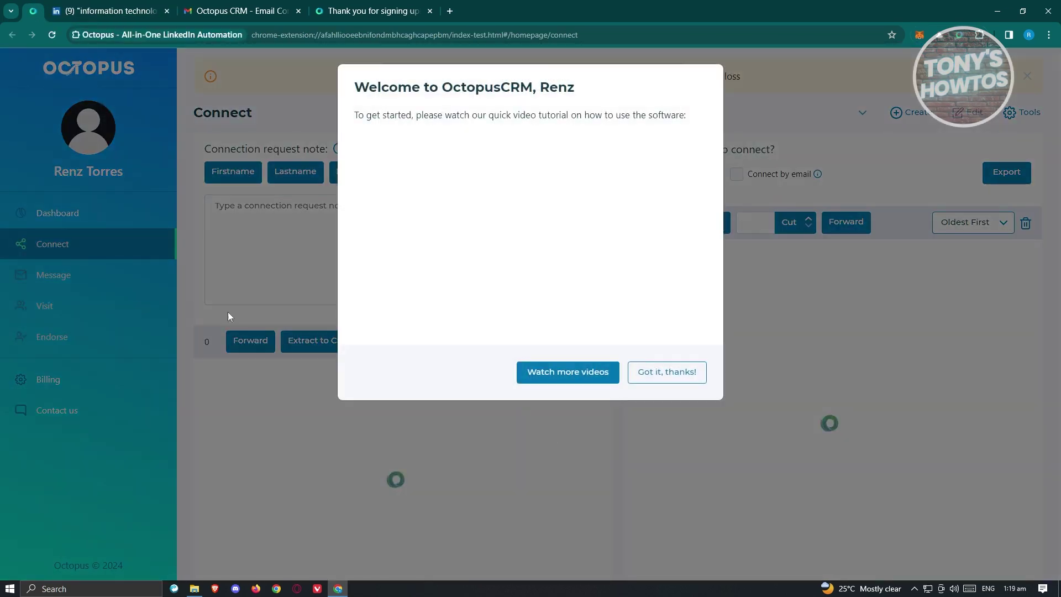
{"action": "left_click", "coordinate": [228, 312]}
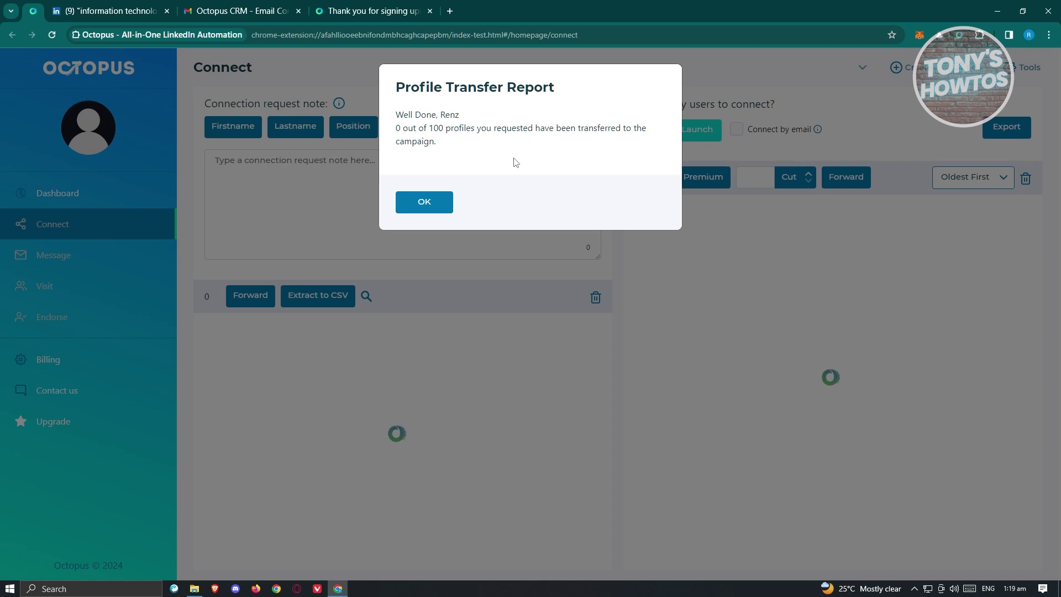
Step: Dismiss the transfer report, refresh LinkedIn, and close the Octopus welcome dialog on TEST CAMPAIGN
{"action": "left_click", "coordinate": [441, 206]}
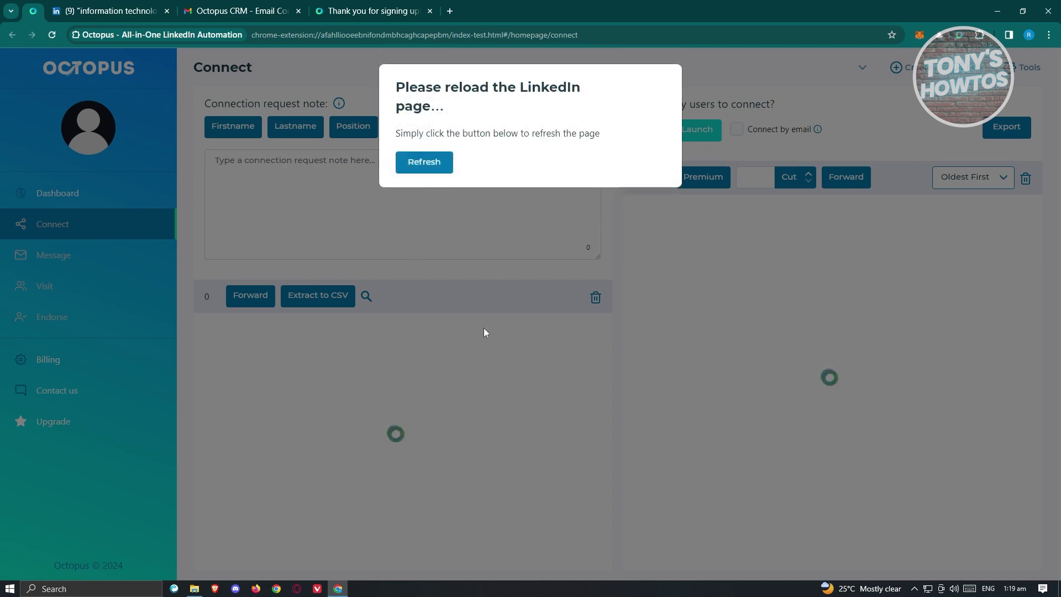
{"action": "left_click", "coordinate": [425, 163]}
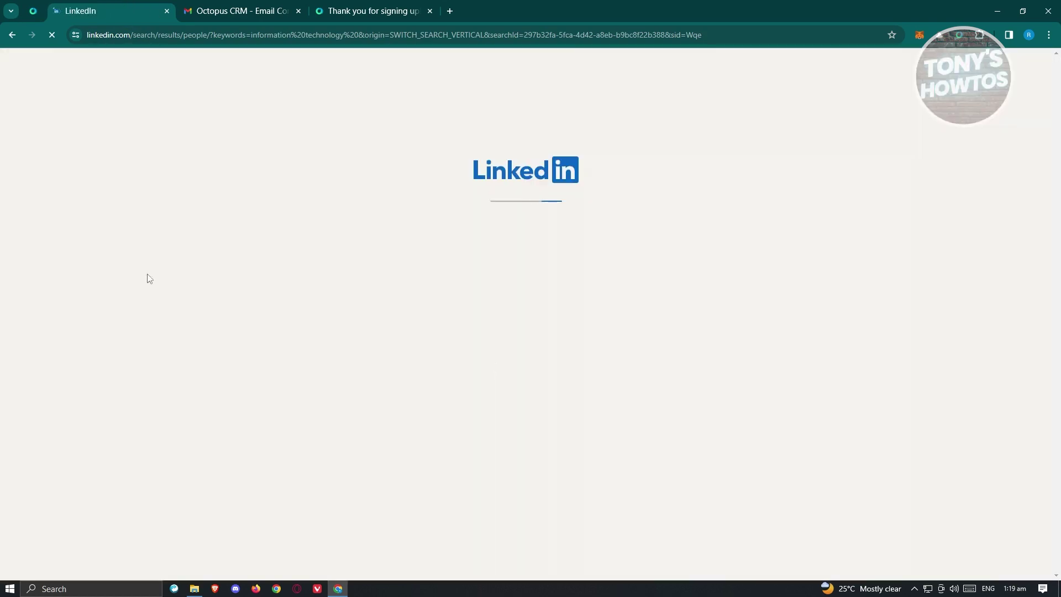
{"action": "left_click", "coordinate": [33, 11]}
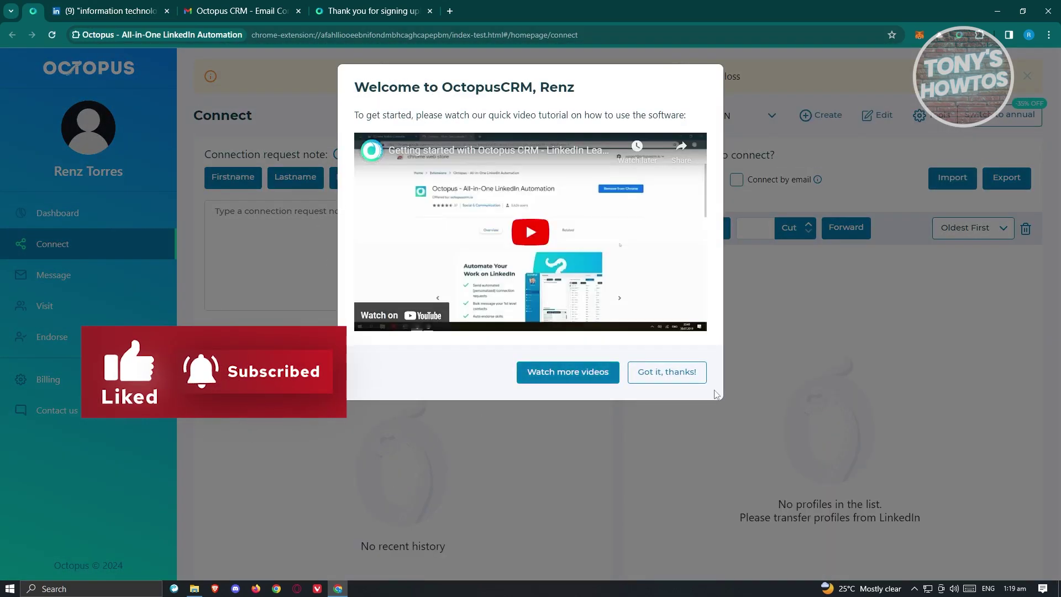
{"action": "left_click", "coordinate": [688, 374]}
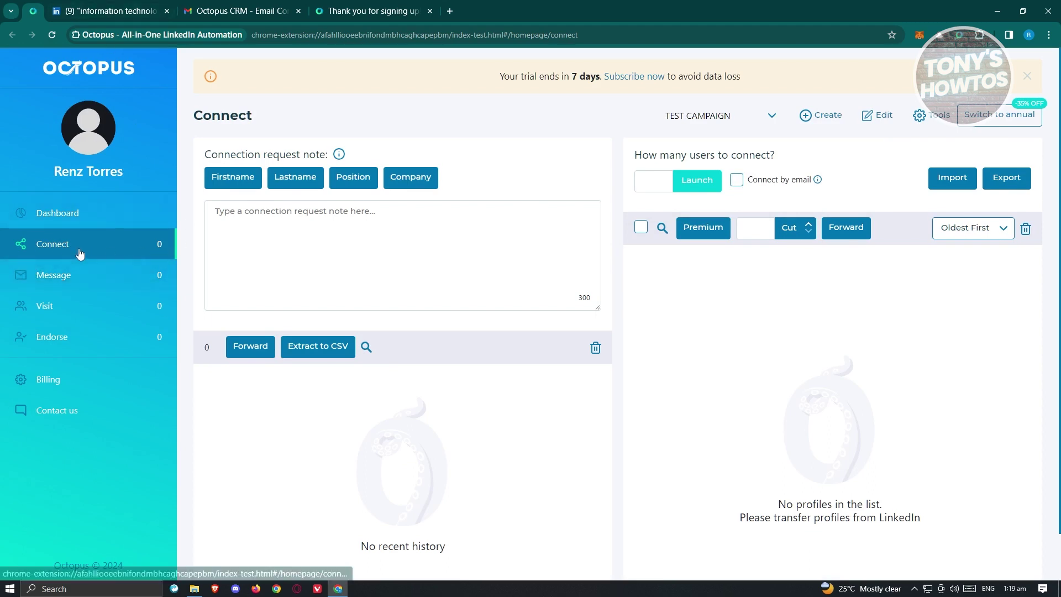
Step: Glance at the Dashboard, then insert %%first_name%% into the Connect note, leaving 285 characters
{"action": "left_click", "coordinate": [87, 216]}
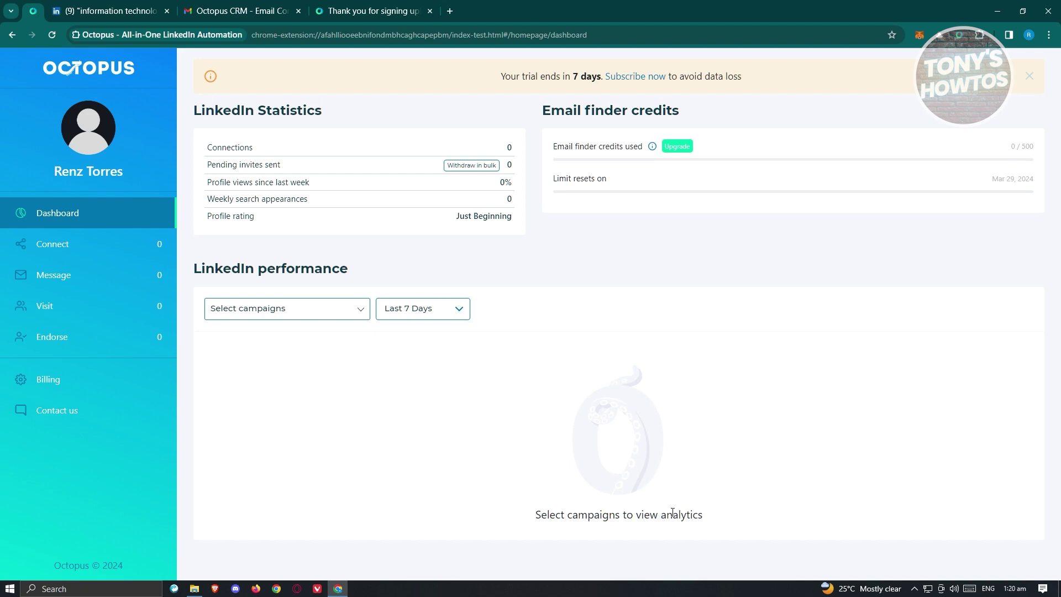
{"action": "left_click", "coordinate": [103, 248]}
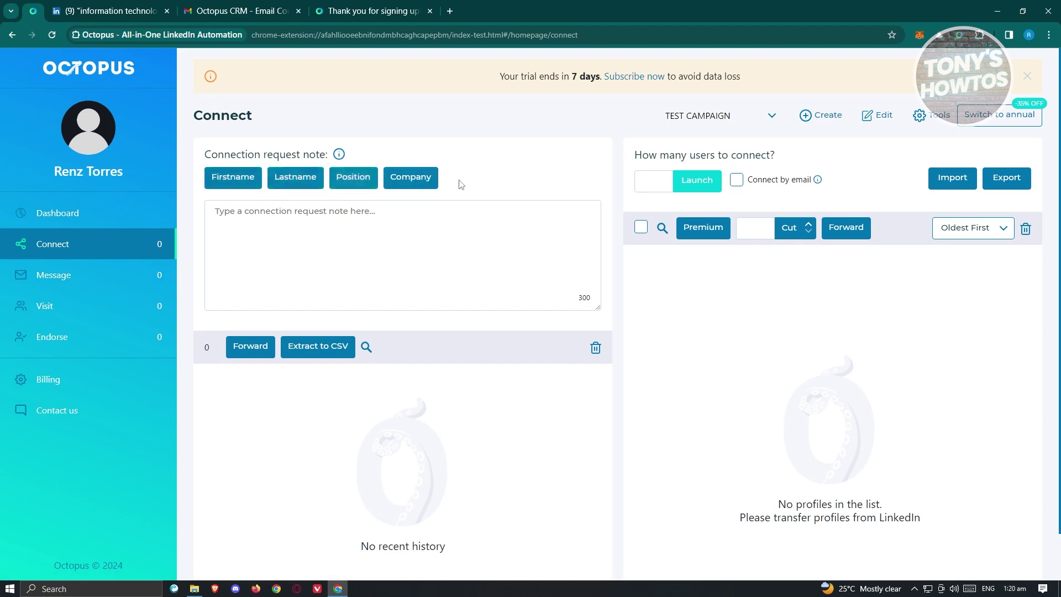
{"action": "left_click", "coordinate": [247, 179]}
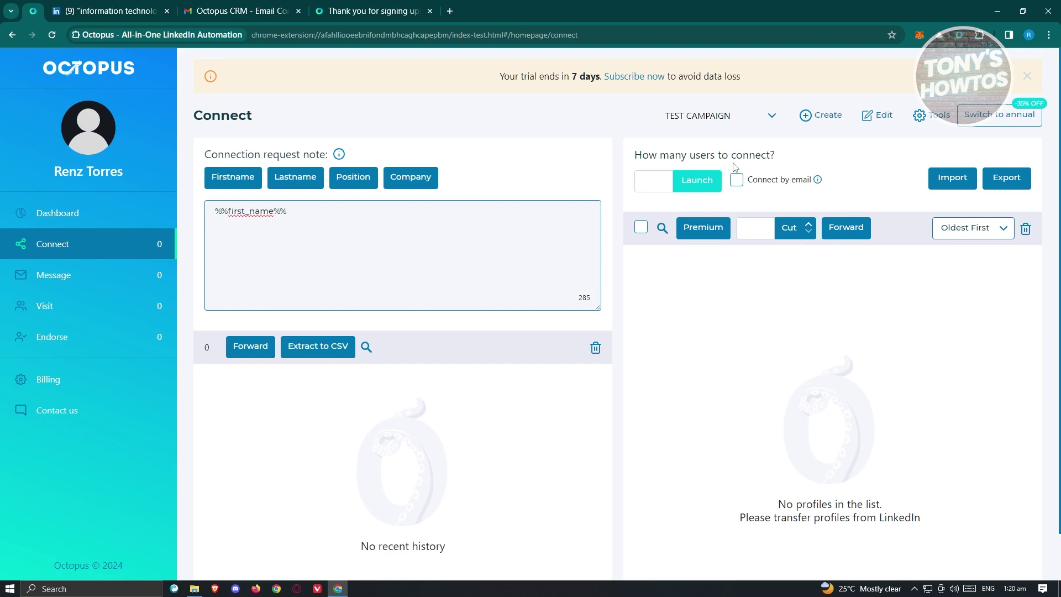
Step: Focus the users-to-connect field and toggle Connect by email on, then off again
{"action": "left_click", "coordinate": [658, 183]}
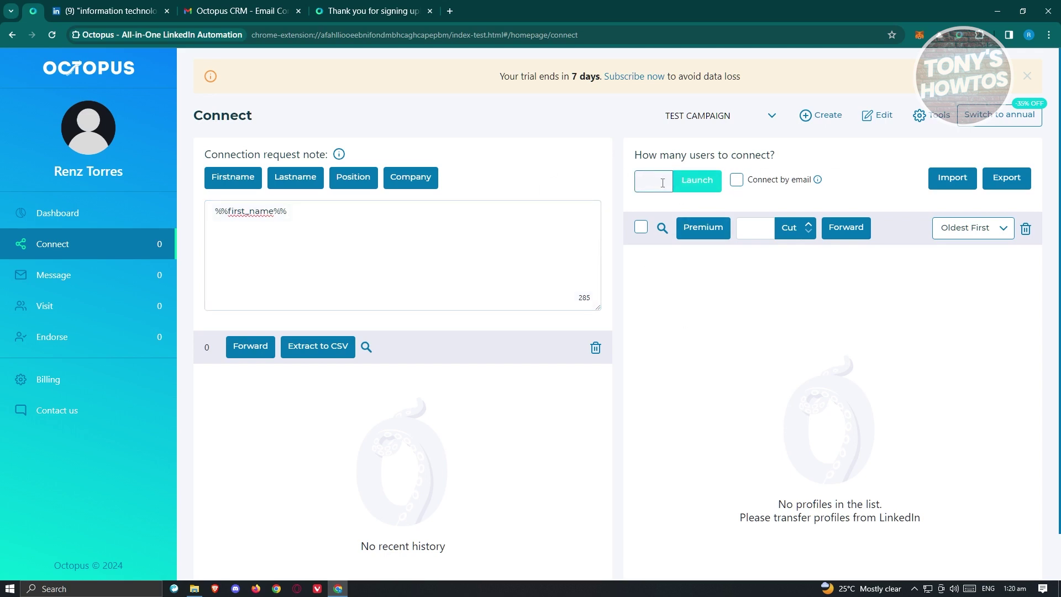
{"action": "left_click", "coordinate": [737, 180]}
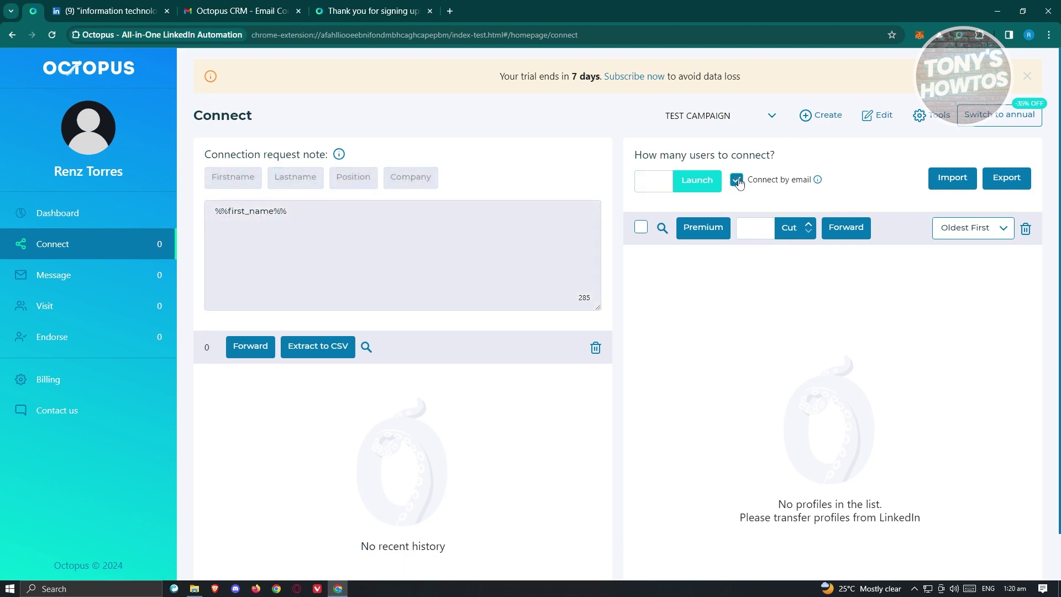
{"action": "left_click", "coordinate": [737, 181]}
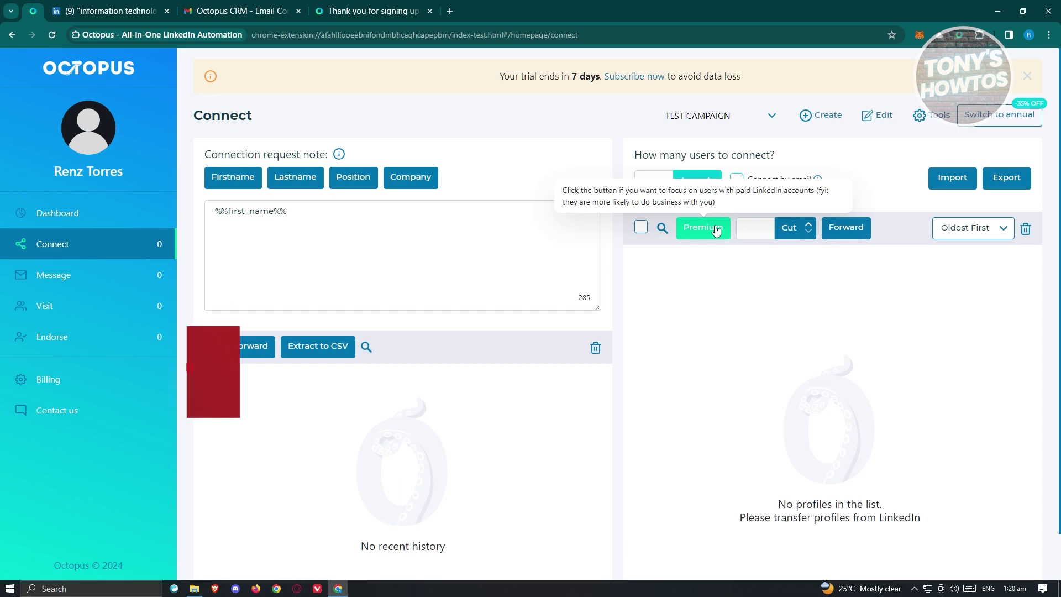
Step: Select the %%first_name%% placeholder in the note, then go to the Message page
{"action": "left_click_drag", "start_coordinate": [341, 296], "coordinate": [188, 209]}
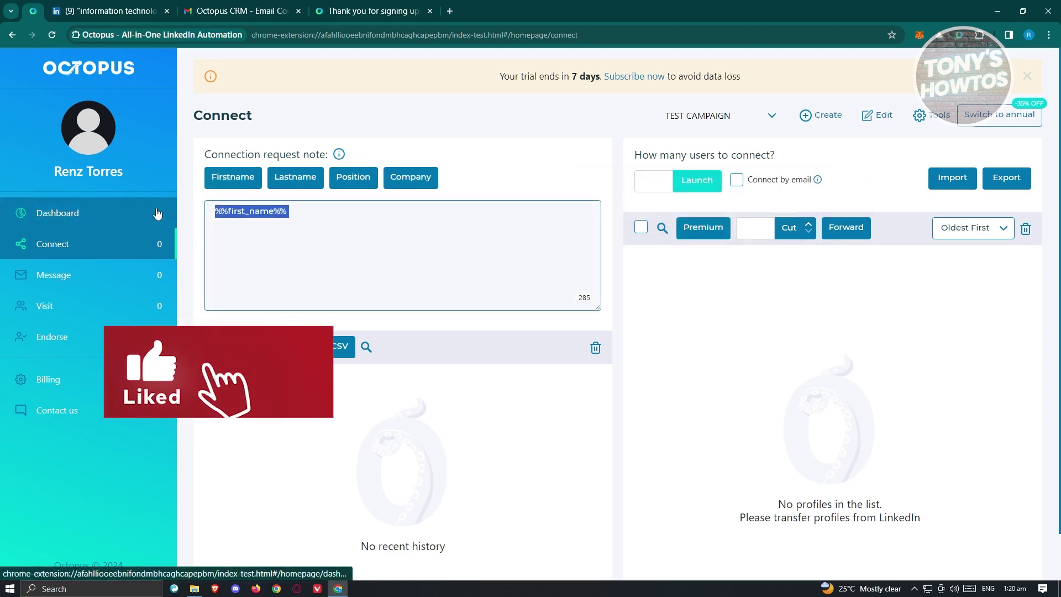
{"action": "left_click", "coordinate": [313, 223]}
{"action": "left_click_drag", "start_coordinate": [309, 218], "coordinate": [212, 211]}
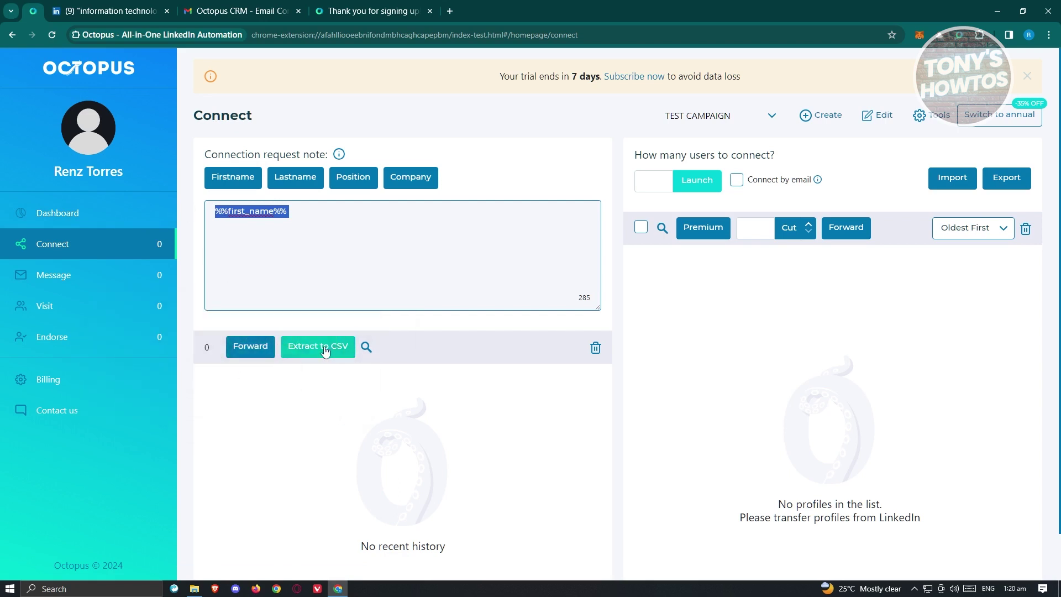
{"action": "scroll", "coordinate": [394, 456], "scroll_direction": "down", "scroll_amount": 1}
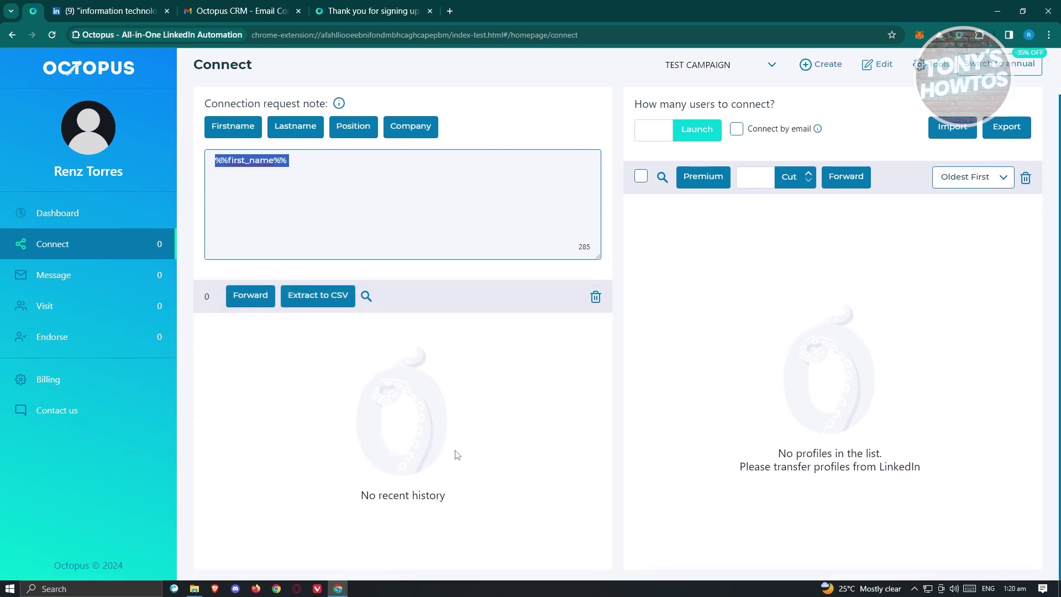
{"action": "left_click", "coordinate": [62, 282]}
{"action": "scroll", "coordinate": [498, 436], "scroll_direction": "down", "scroll_amount": 1}
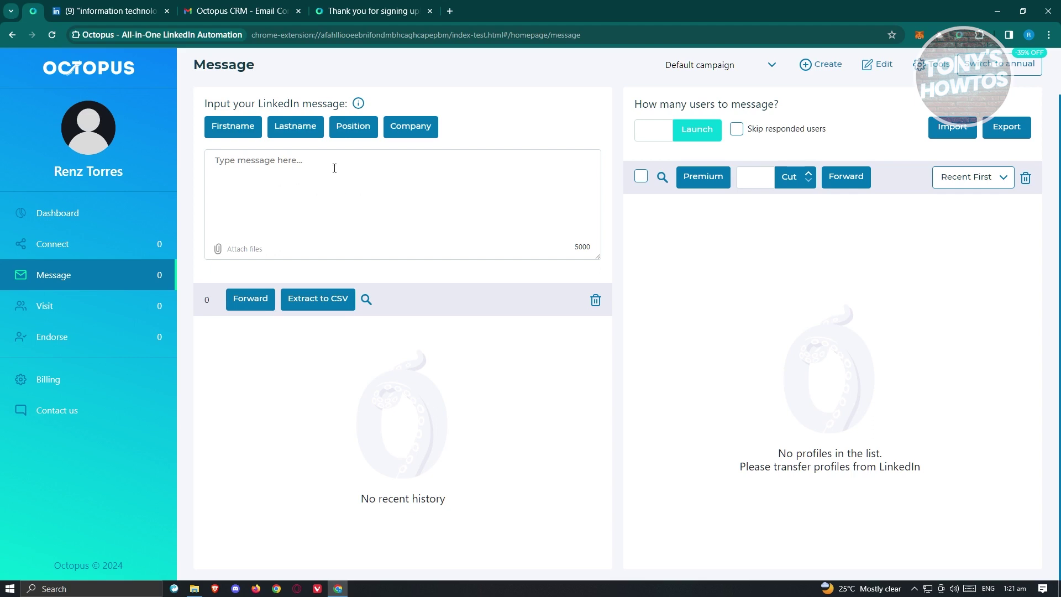
Step: Browse the Visit and Endorse pages, then view the Billing plan: UNLIMITED - FREE TRIAL until Mar 06, 2024
{"action": "left_click", "coordinate": [307, 167]}
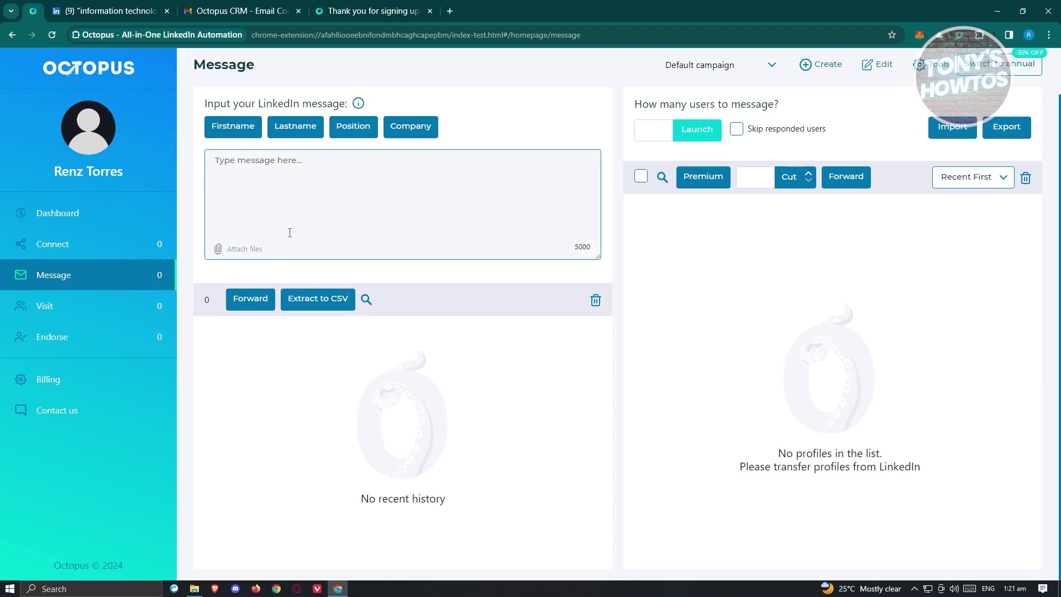
{"action": "left_click", "coordinate": [42, 307]}
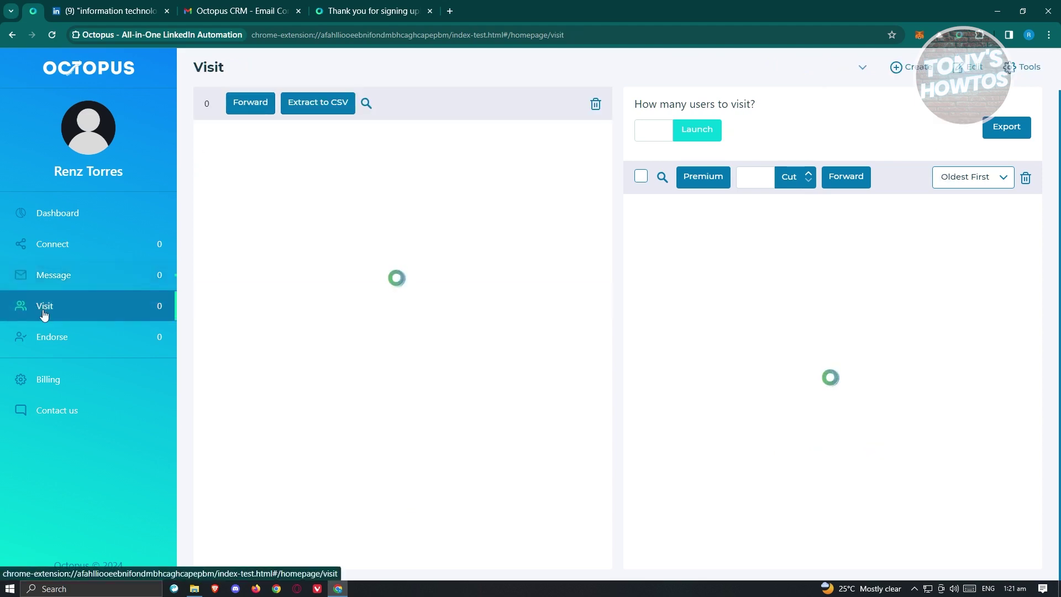
{"action": "left_click", "coordinate": [73, 336]}
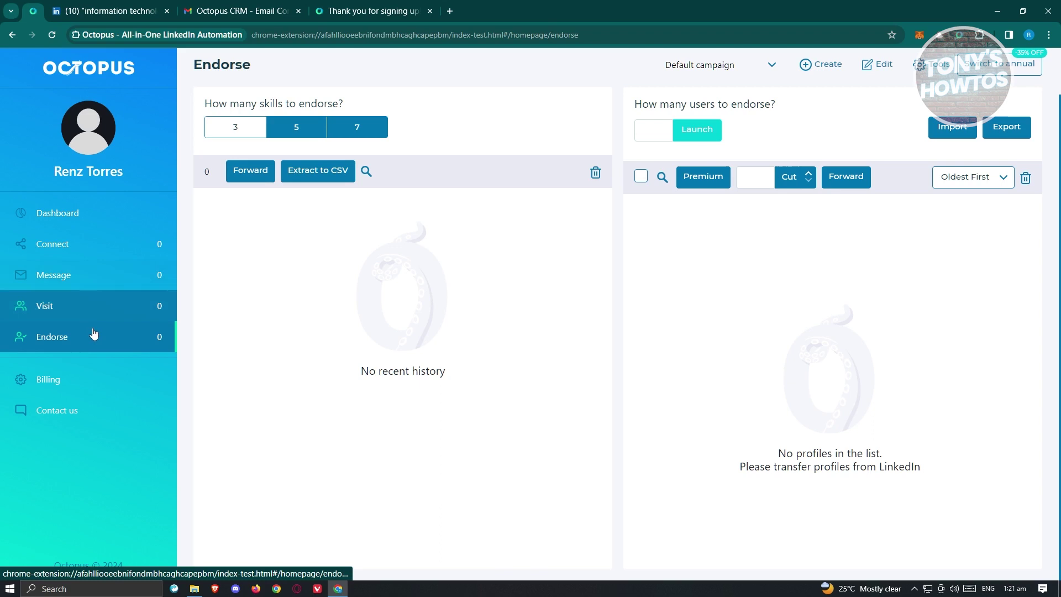
{"action": "left_click", "coordinate": [70, 378]}
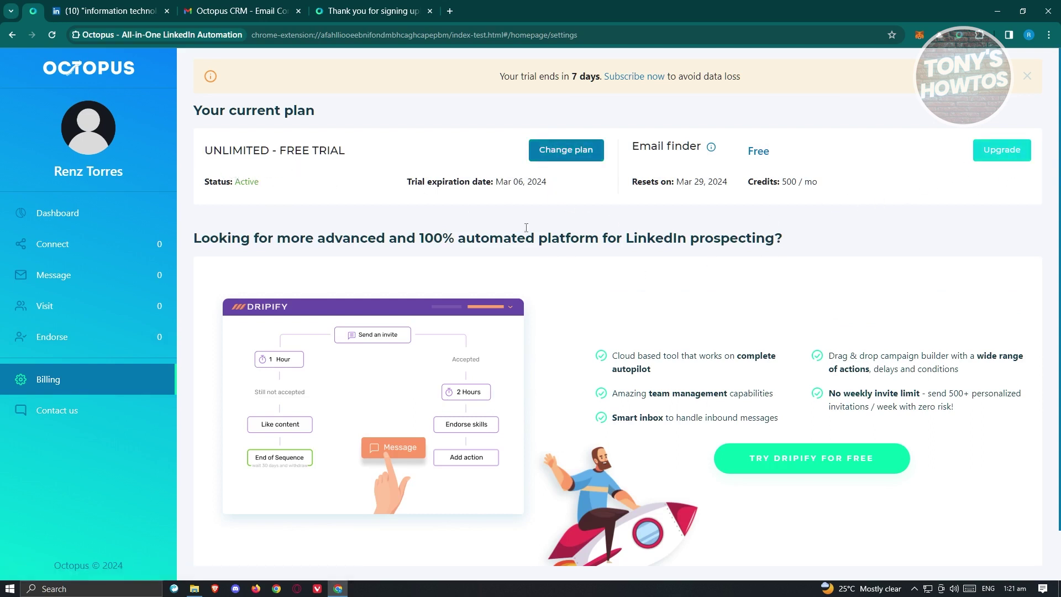
Step: Compare the pricing plans and Contact us form, then return to the Dashboard's LinkedIn Statistics
{"action": "left_click", "coordinate": [560, 162]}
{"action": "left_click", "coordinate": [572, 158]}
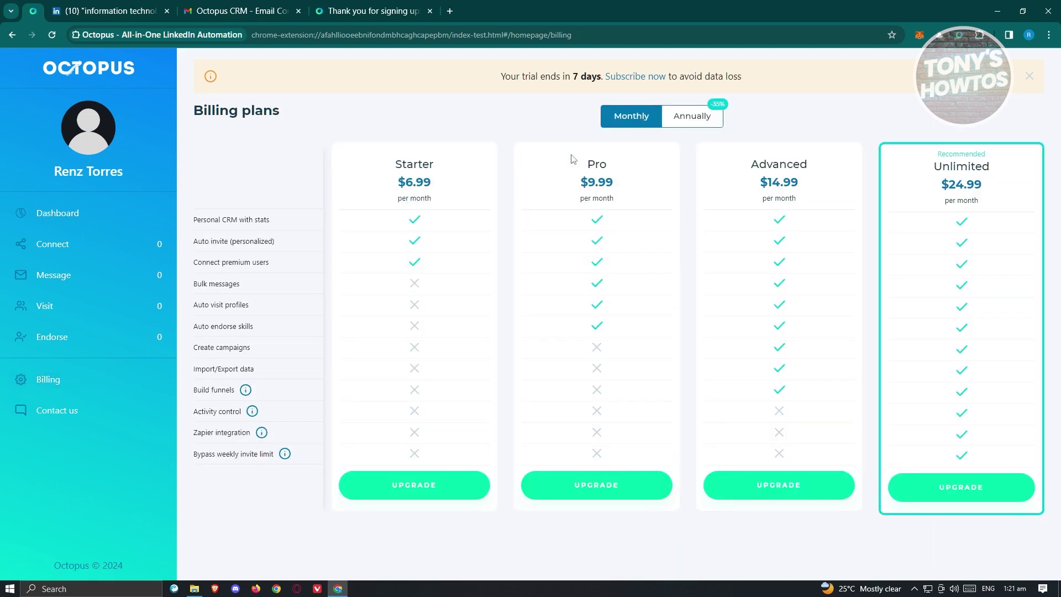
{"action": "left_click", "coordinate": [86, 419]}
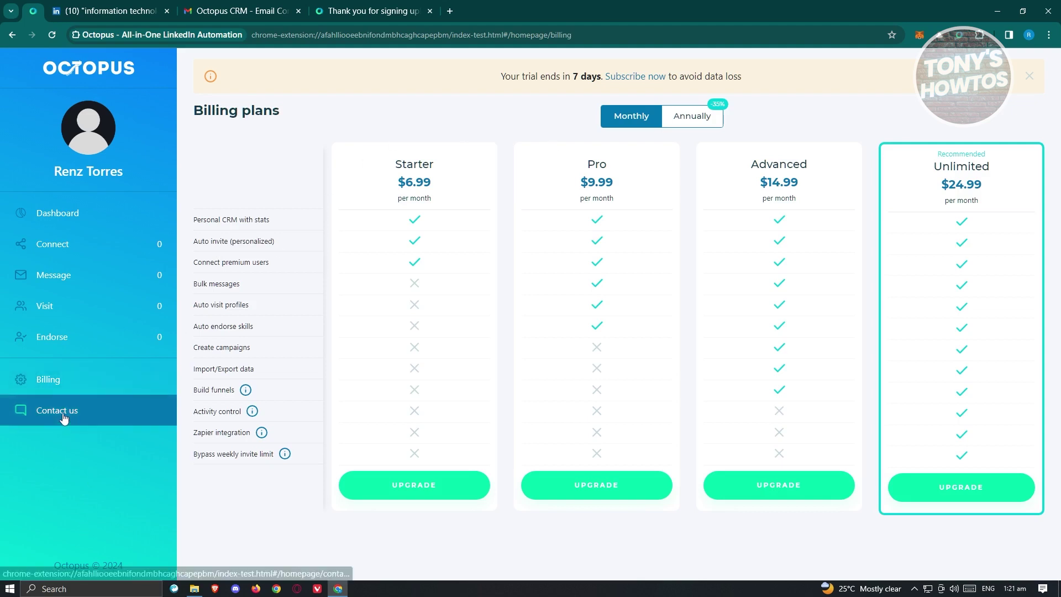
{"action": "left_click", "coordinate": [62, 420]}
{"action": "left_click", "coordinate": [734, 174]}
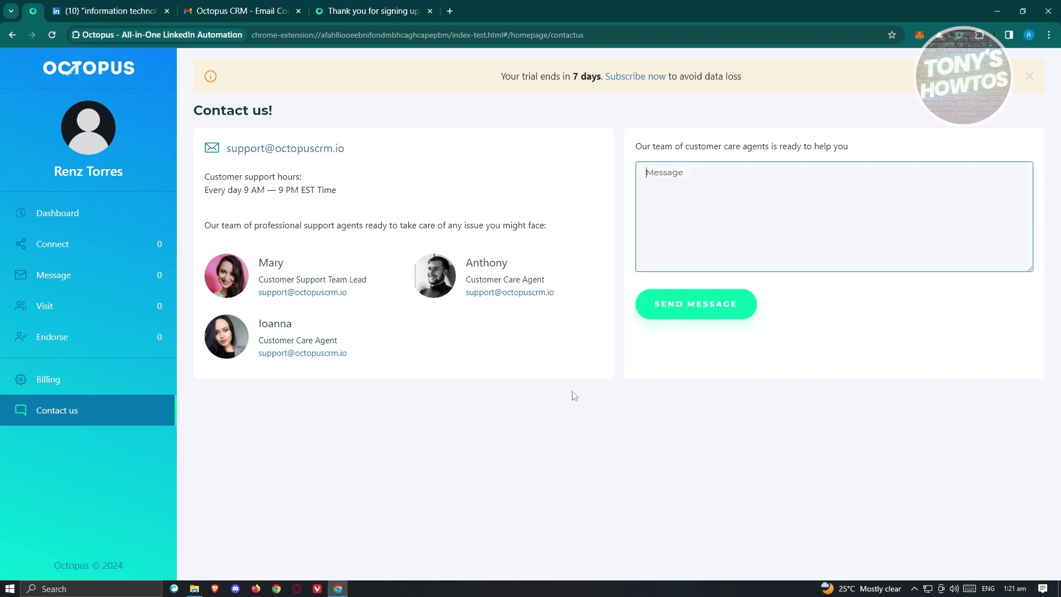
{"action": "left_click", "coordinate": [59, 216]}
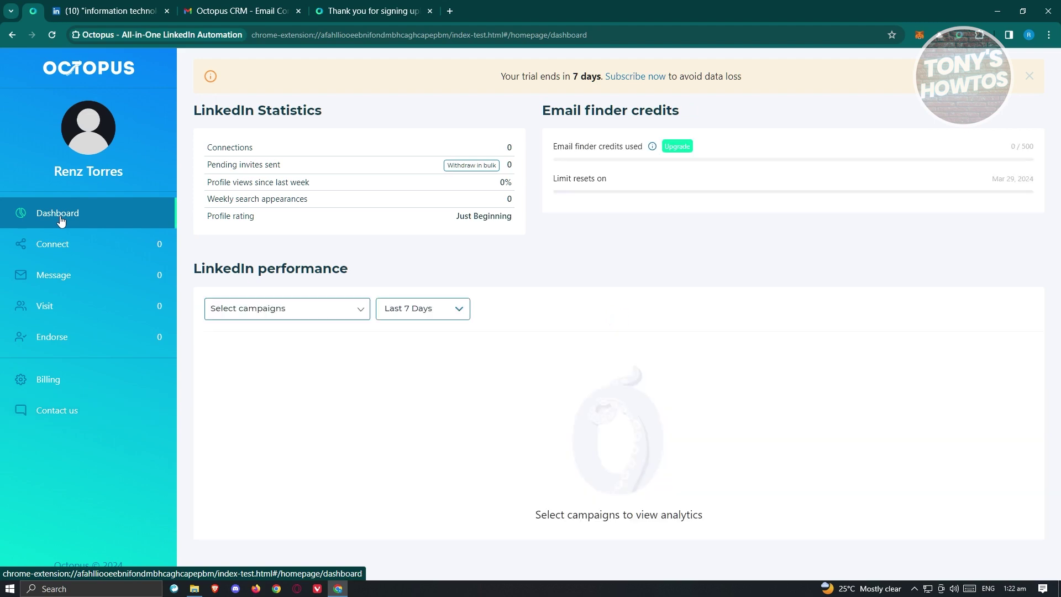